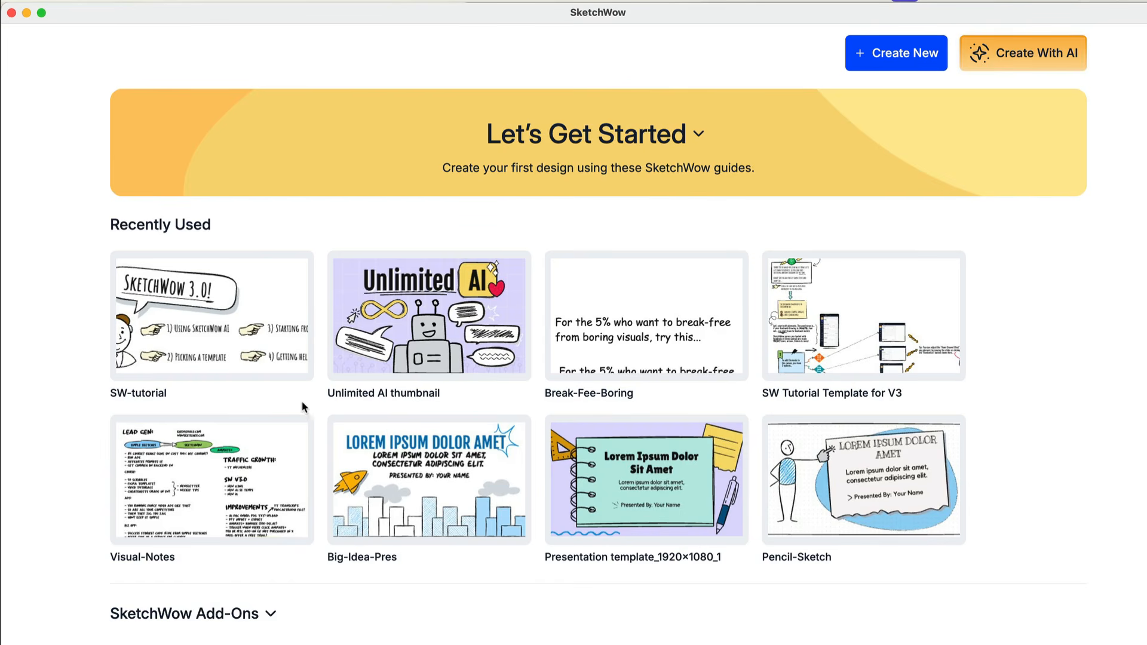
Step: Show and hide the getting-started guides, and open the recently used SW-tutorial design
left_click(698, 134)
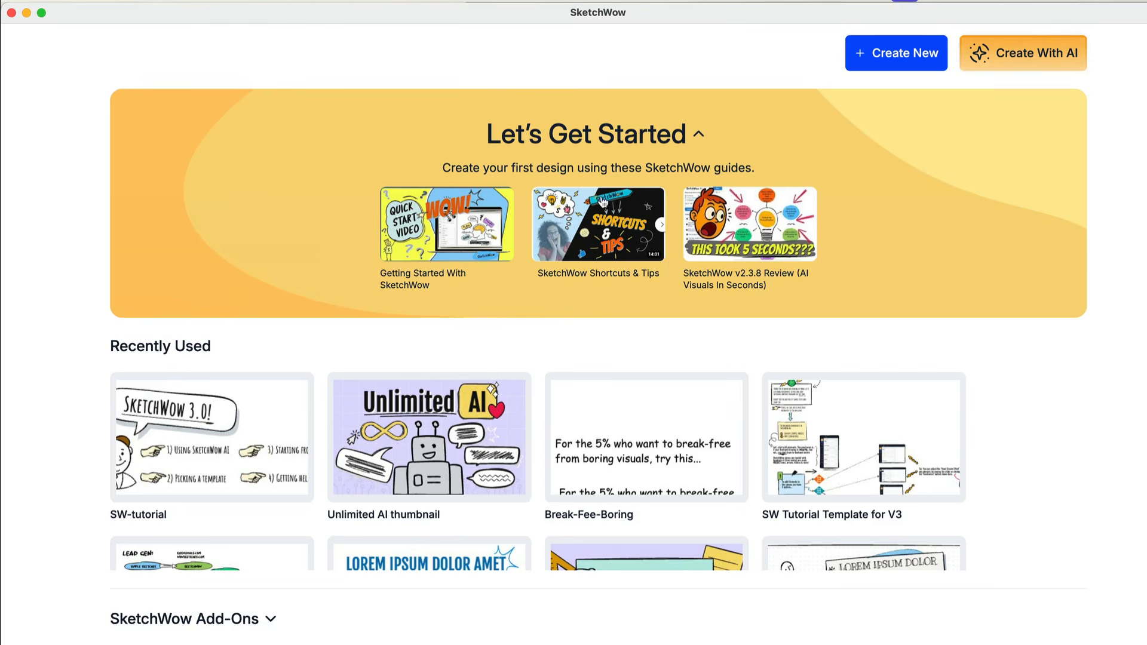
left_click(701, 134)
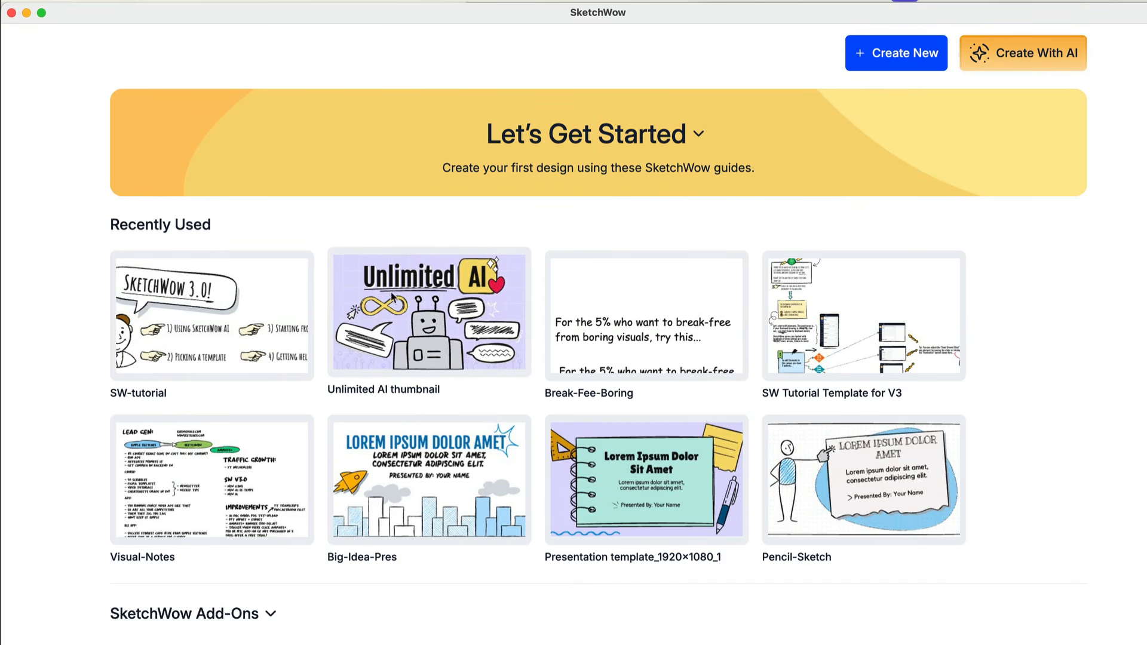
left_click(202, 309)
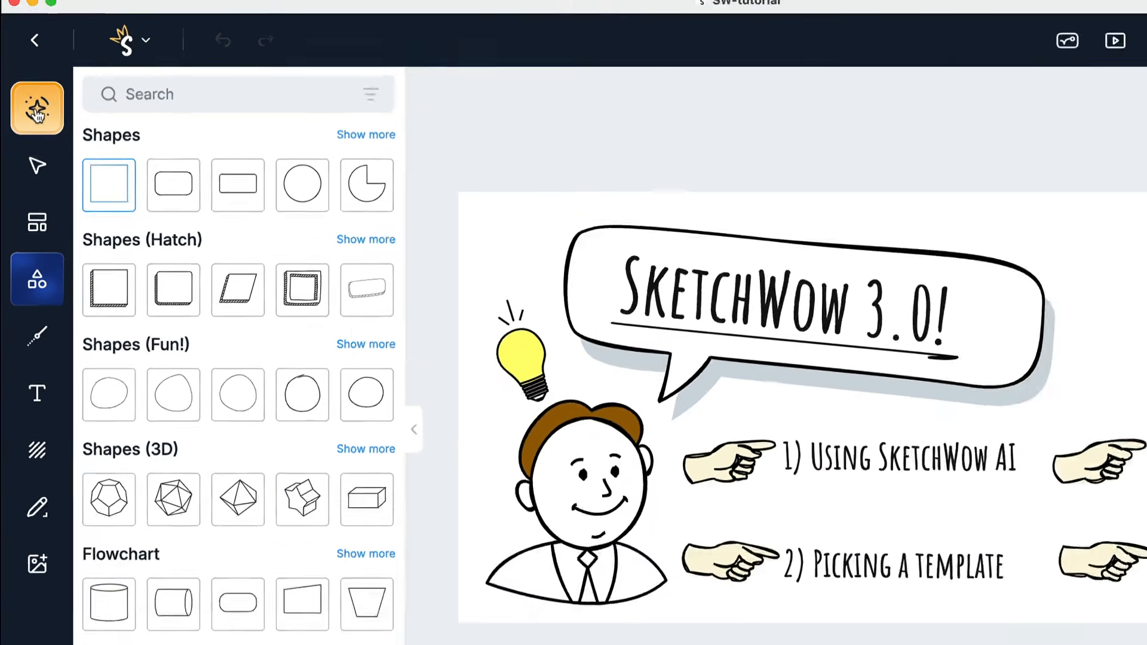
Step: Generate an AI visual summary from the suggested prompt "How to generate free traffic using social media"
left_click(48, 122)
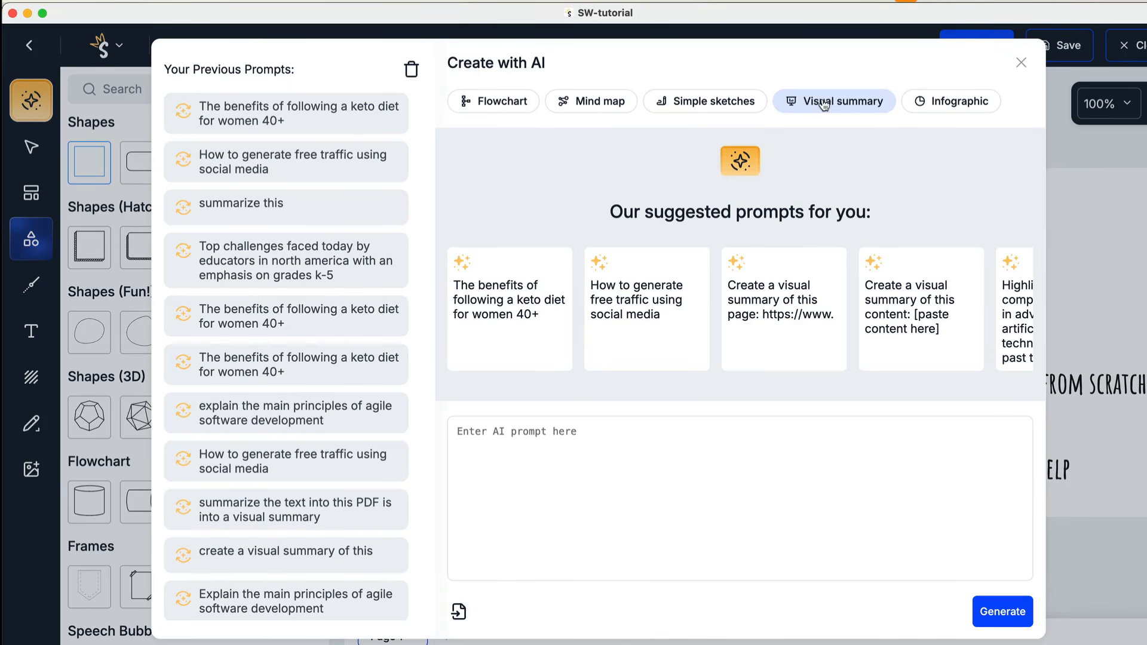
left_click(629, 306)
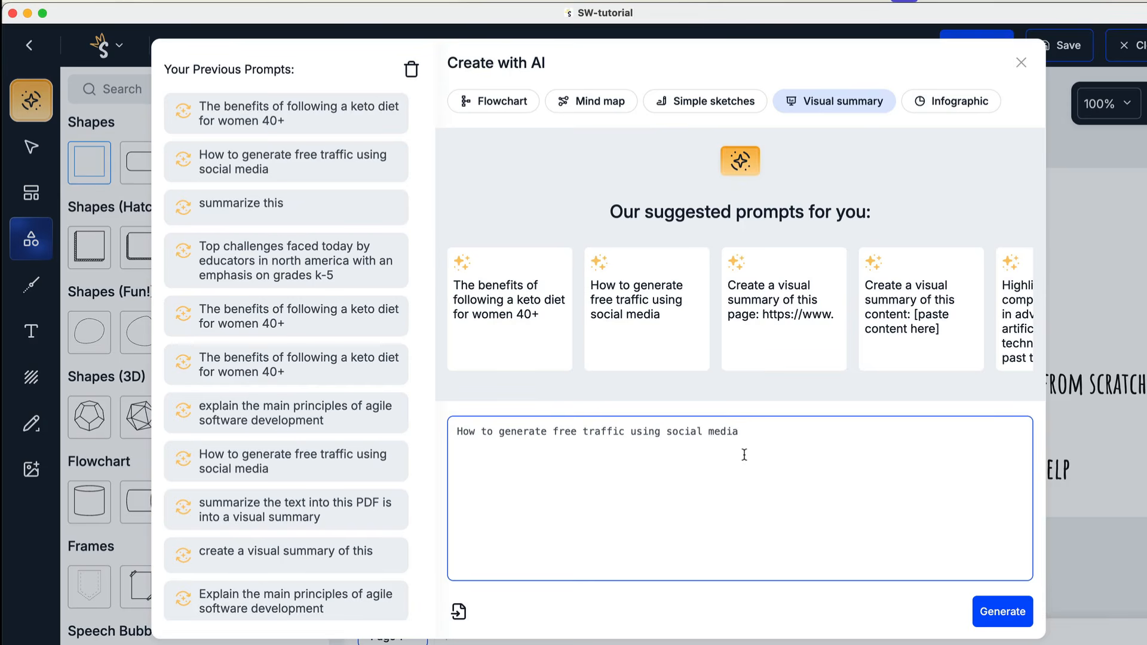
left_click(1009, 617)
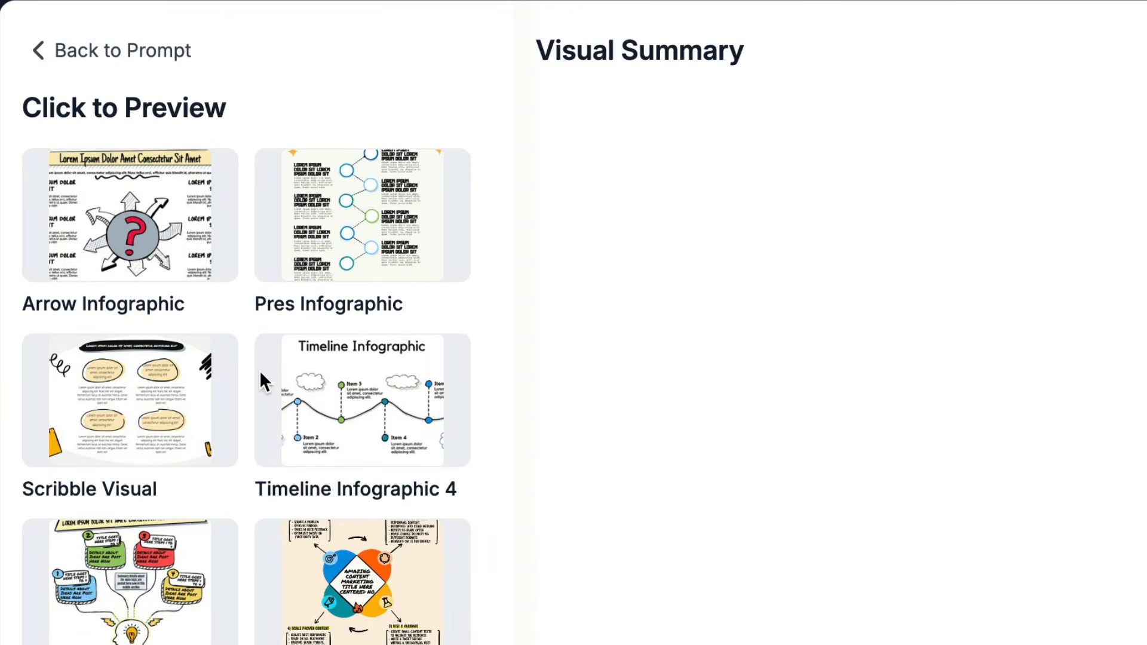
Step: Browse the visual summary templates and preview the Arrow Infographic, Pres Infographic, Scribble Visual, Timeline Infographic 4 and Infographic Ideas designs
scroll(264, 379, "down", 5)
scroll(264, 377, "down", 14)
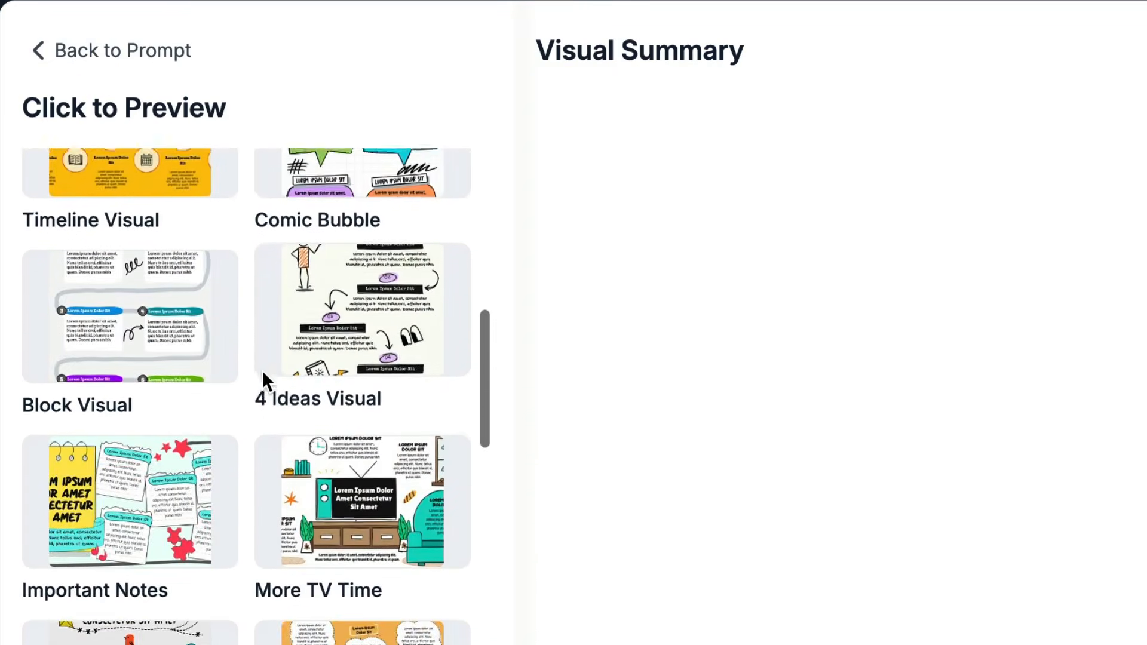
scroll(262, 370, "down", 15)
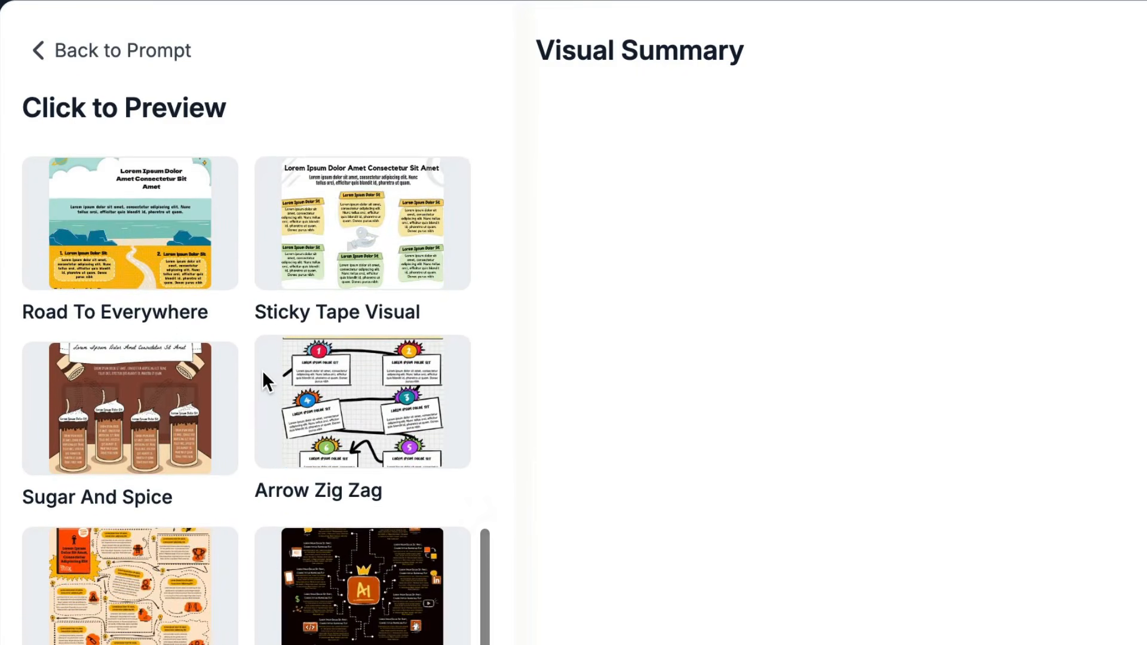
scroll(263, 370, "up", 12)
scroll(263, 370, "up", 10)
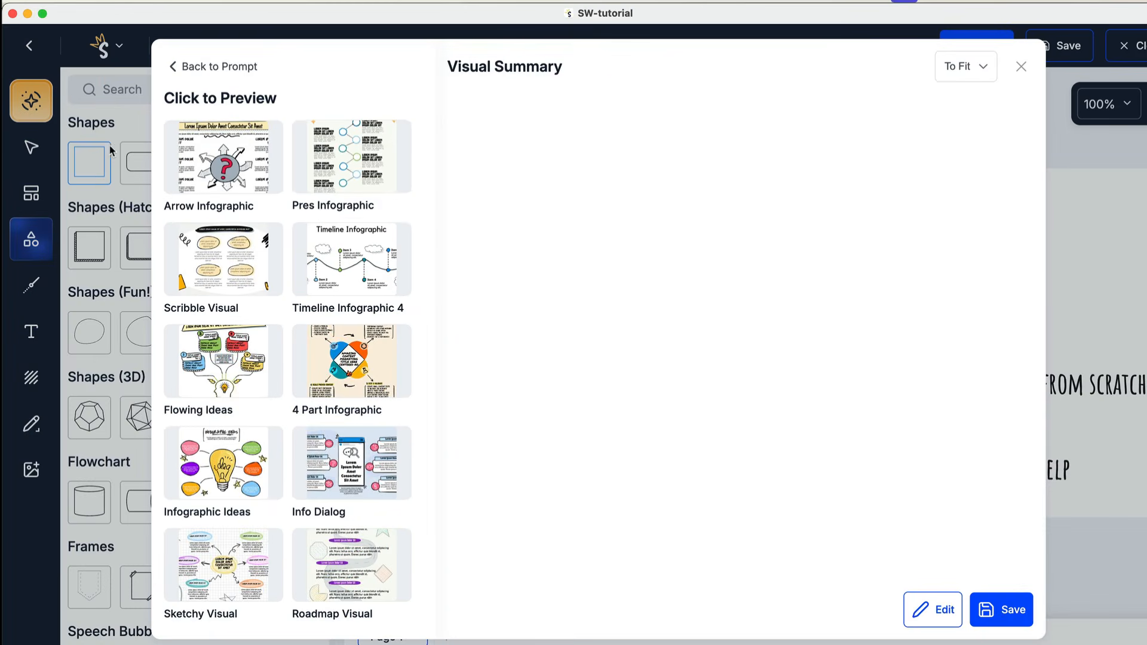
left_click(215, 159)
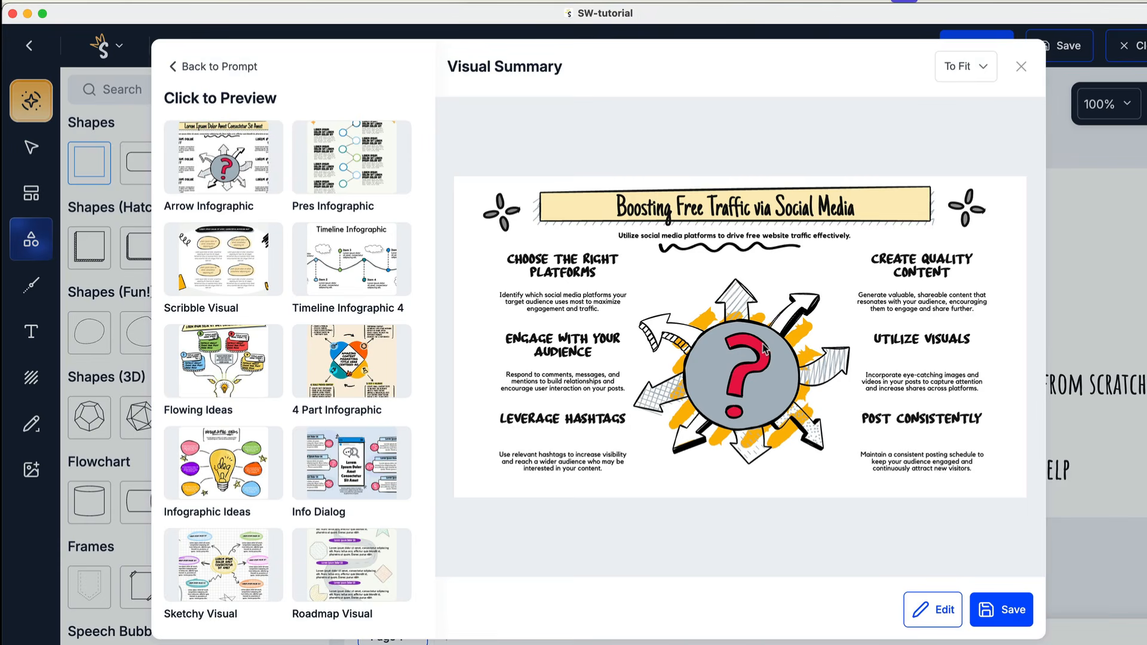
left_click(349, 145)
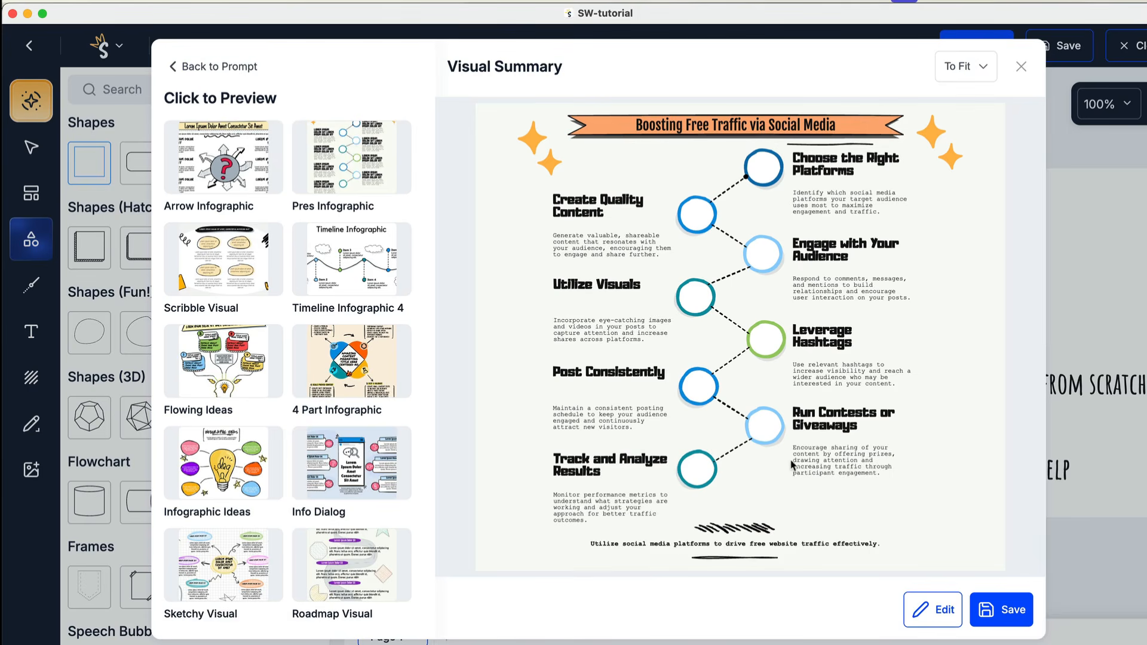
left_click(228, 260)
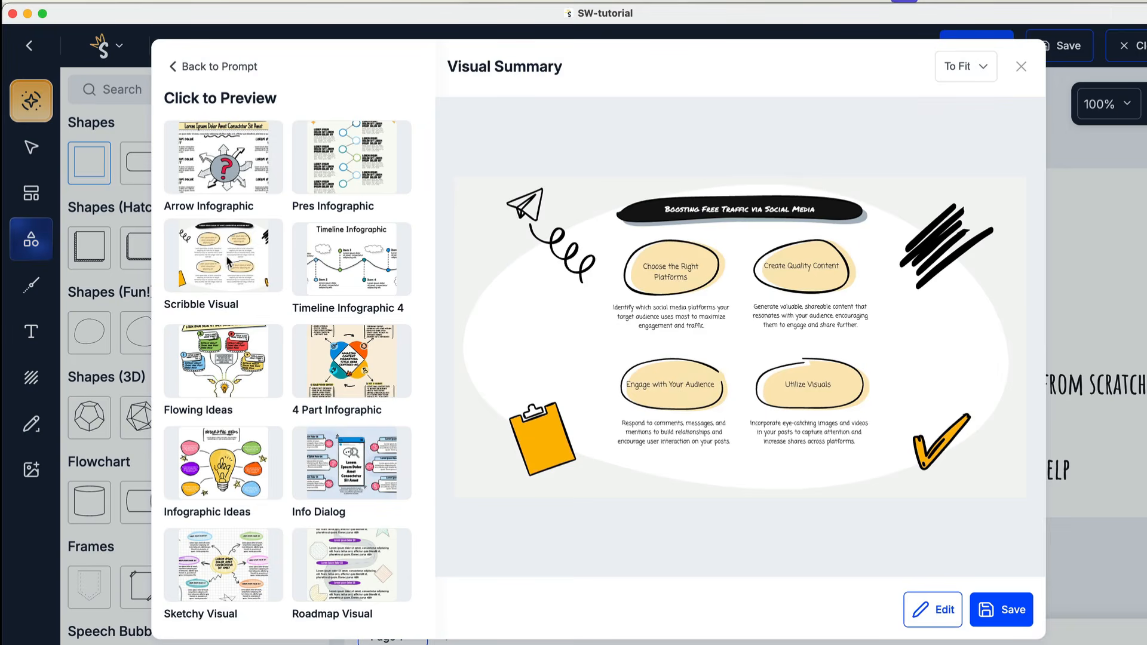
left_click(365, 283)
left_click(212, 476)
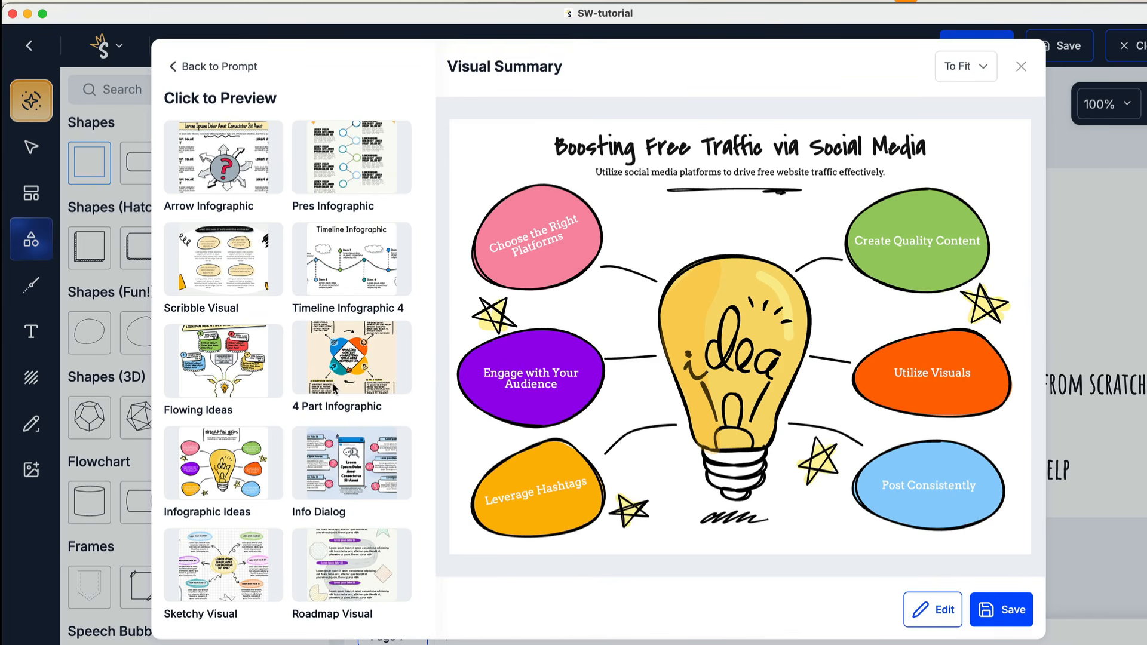
Step: Look through more visual summary templates, and leave the AI creator without saving a design
scroll(335, 387, "down", 4)
scroll(335, 387, "down", 10)
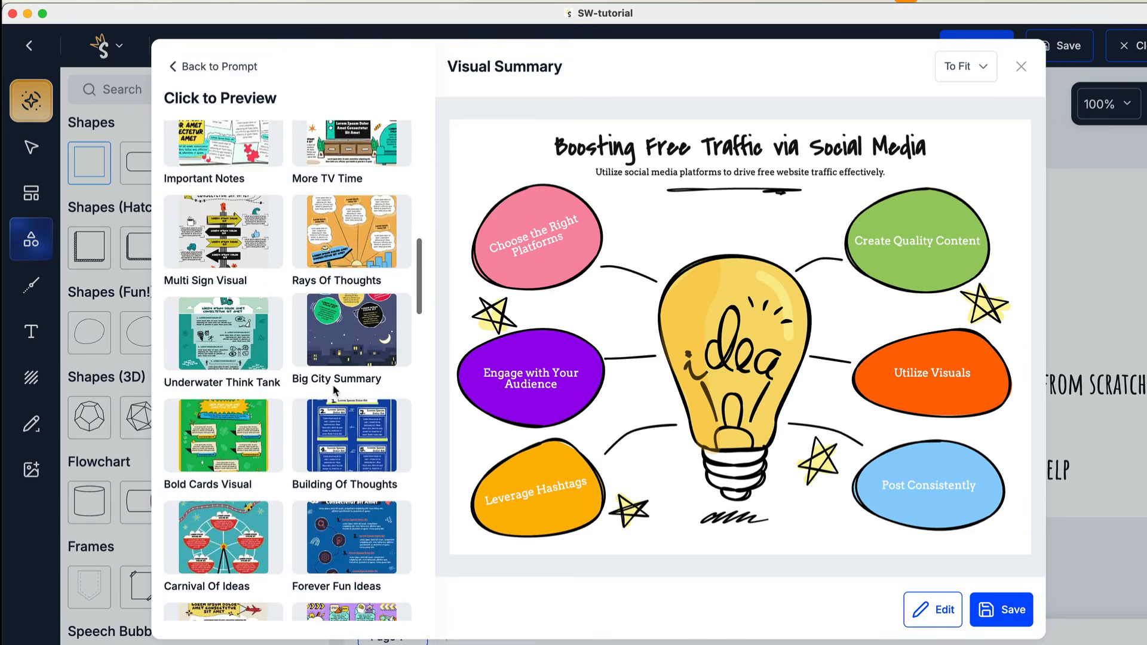
scroll(334, 388, "up", 14)
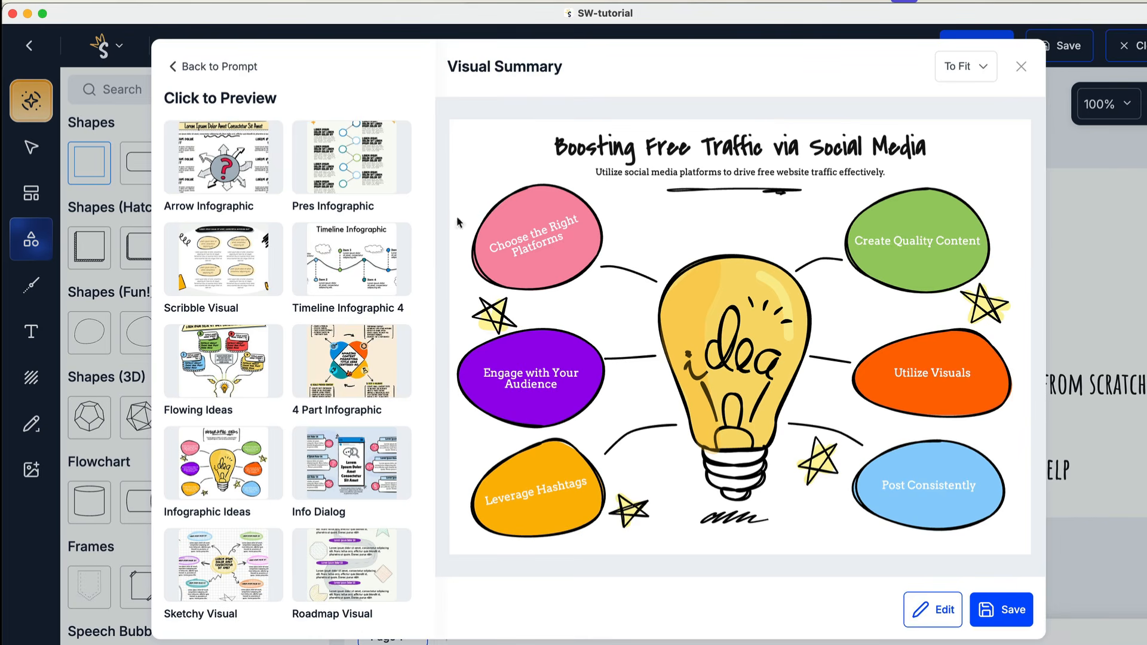
left_click(196, 66)
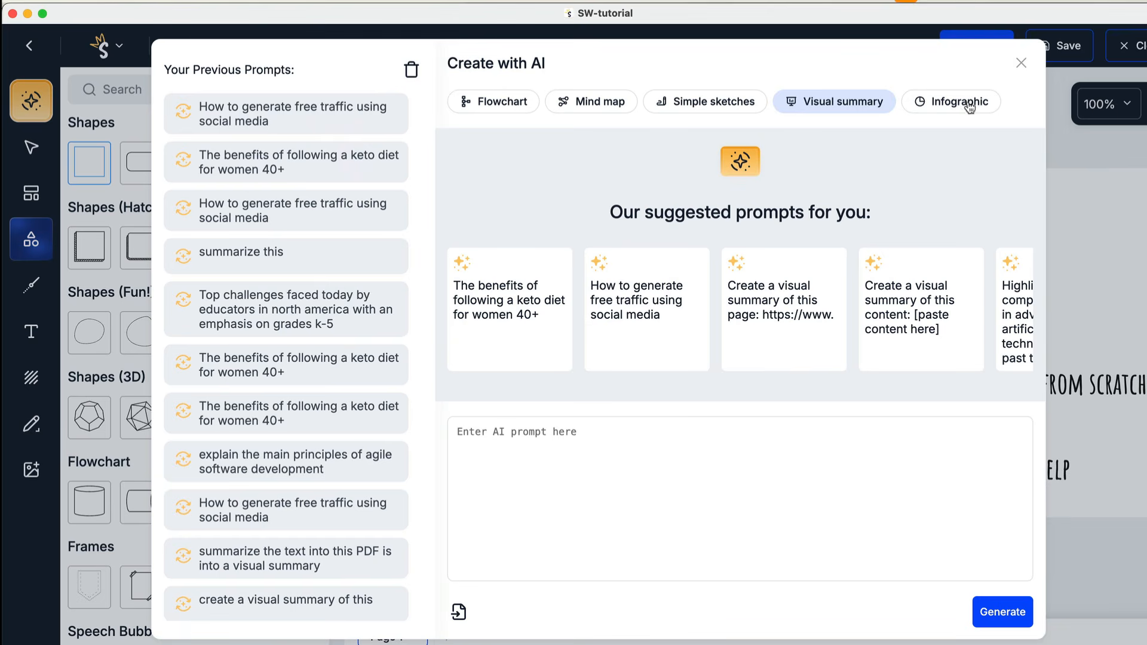
left_click(1022, 64)
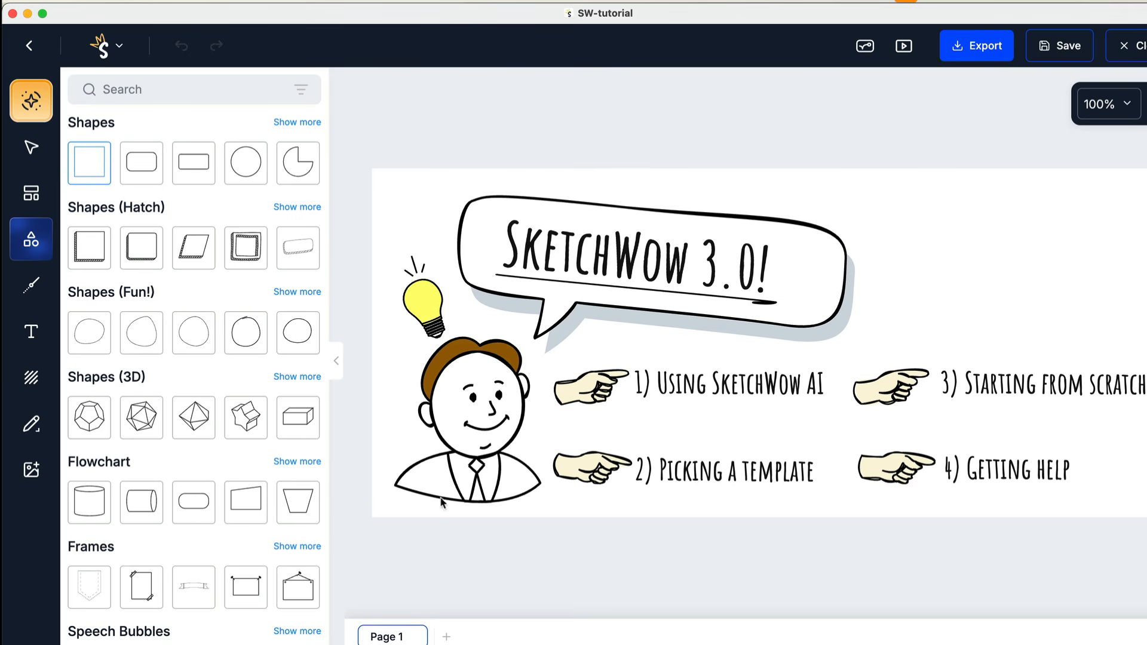
Step: Add two new pages to the design and rename the third one Custom
left_click(446, 638)
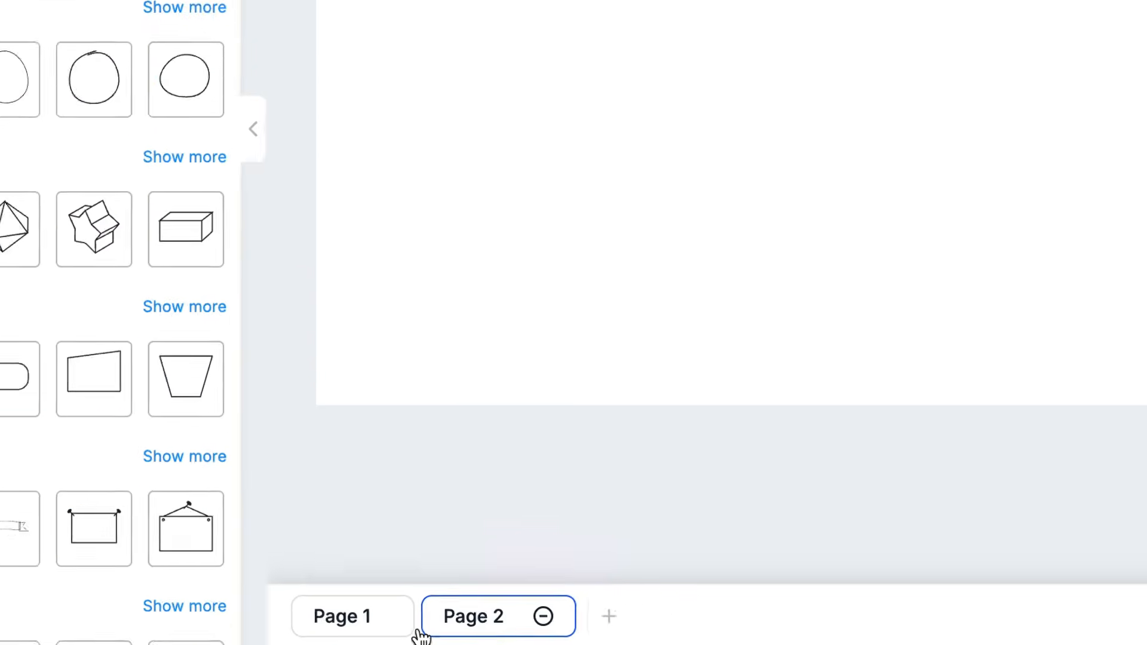
left_click(627, 617)
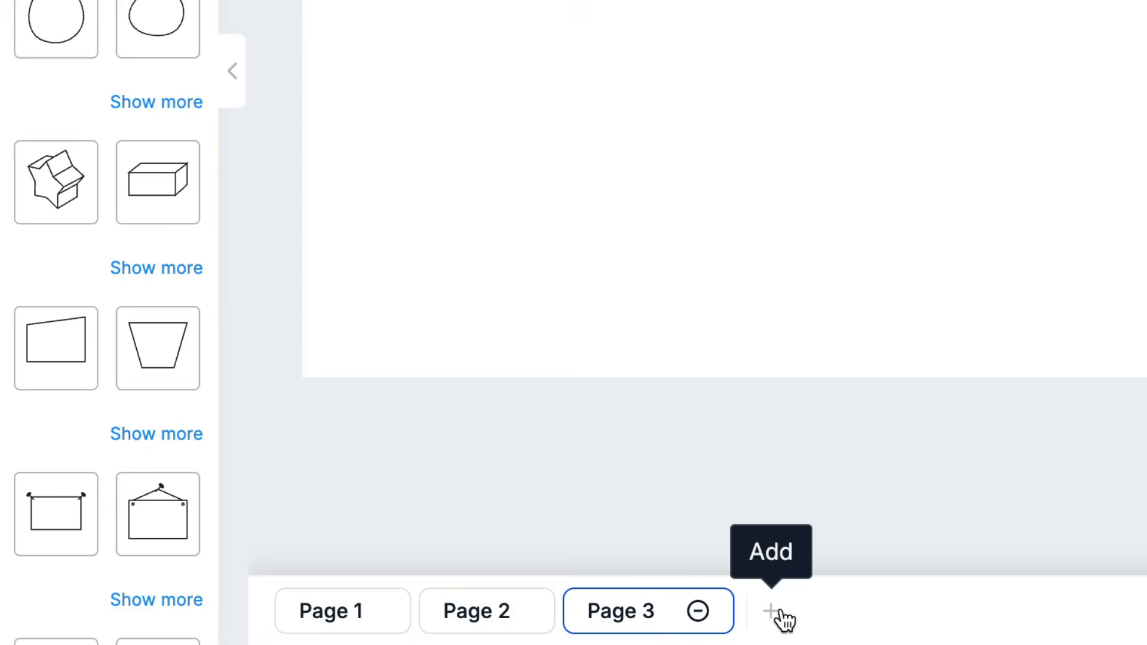
double_click(622, 615)
type("Custom")
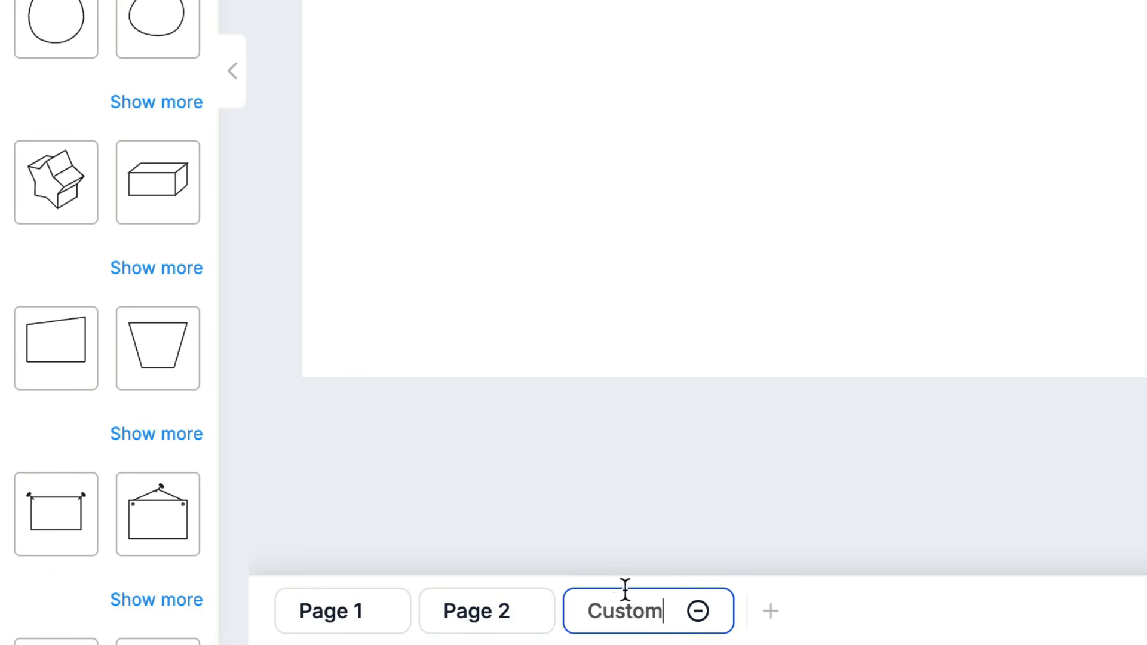
left_click(643, 489)
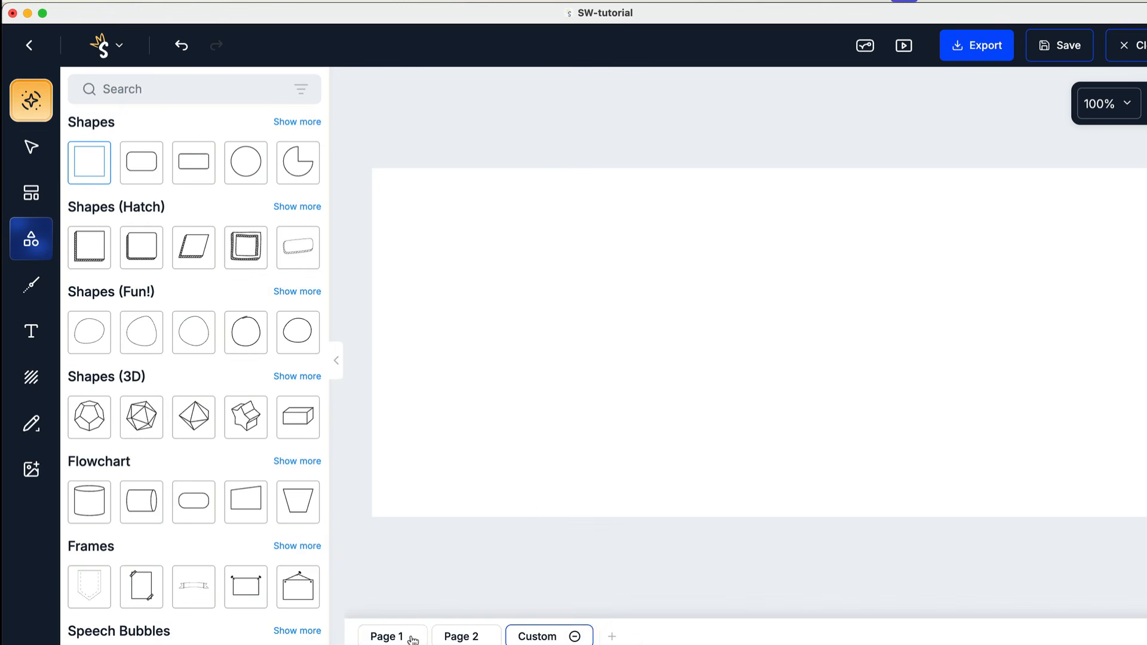
Step: Return to Page 1 and examine the available templates and Simple Sketches
left_click(338, 612)
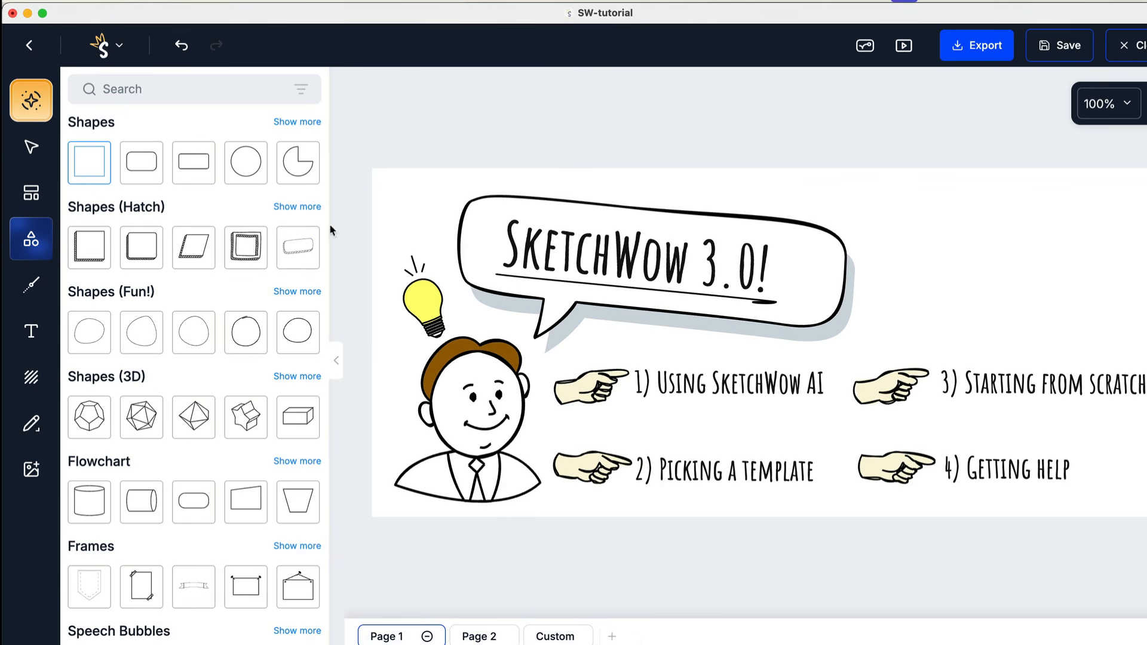
left_click(31, 195)
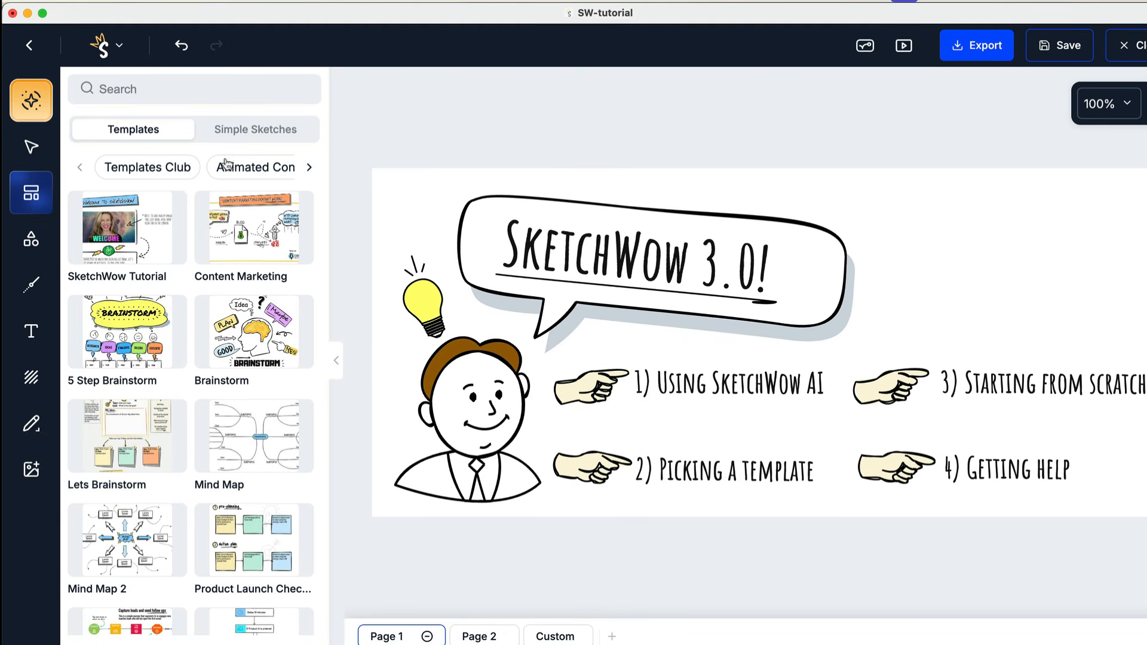
scroll(272, 297, "down", 20)
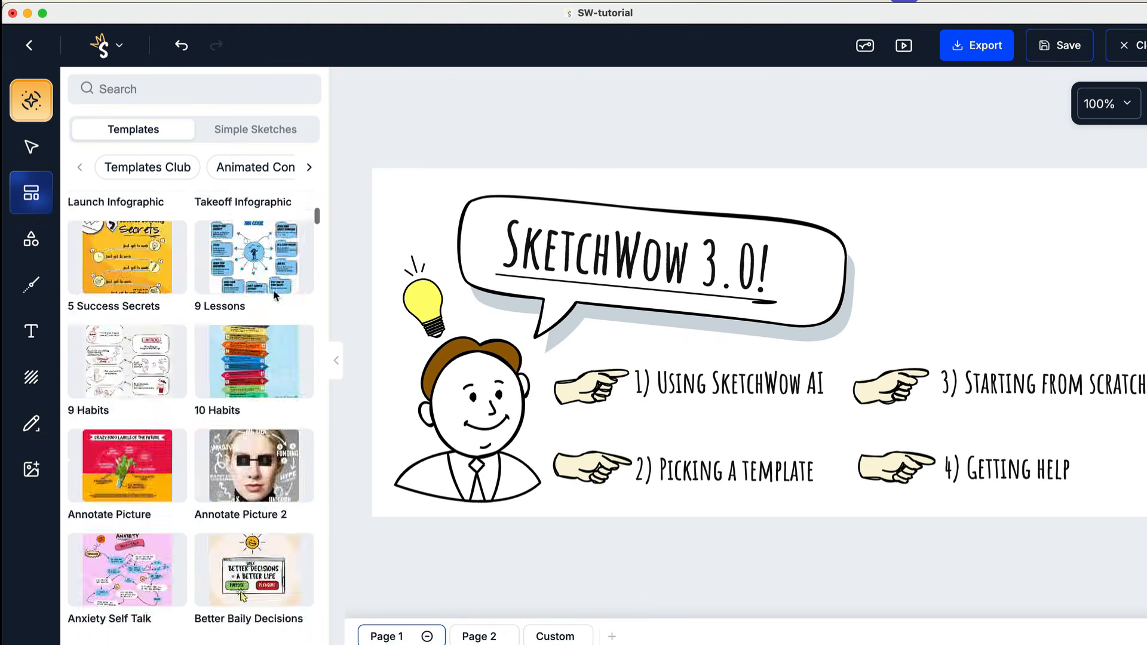
scroll(275, 296, "up", 20)
left_click(248, 129)
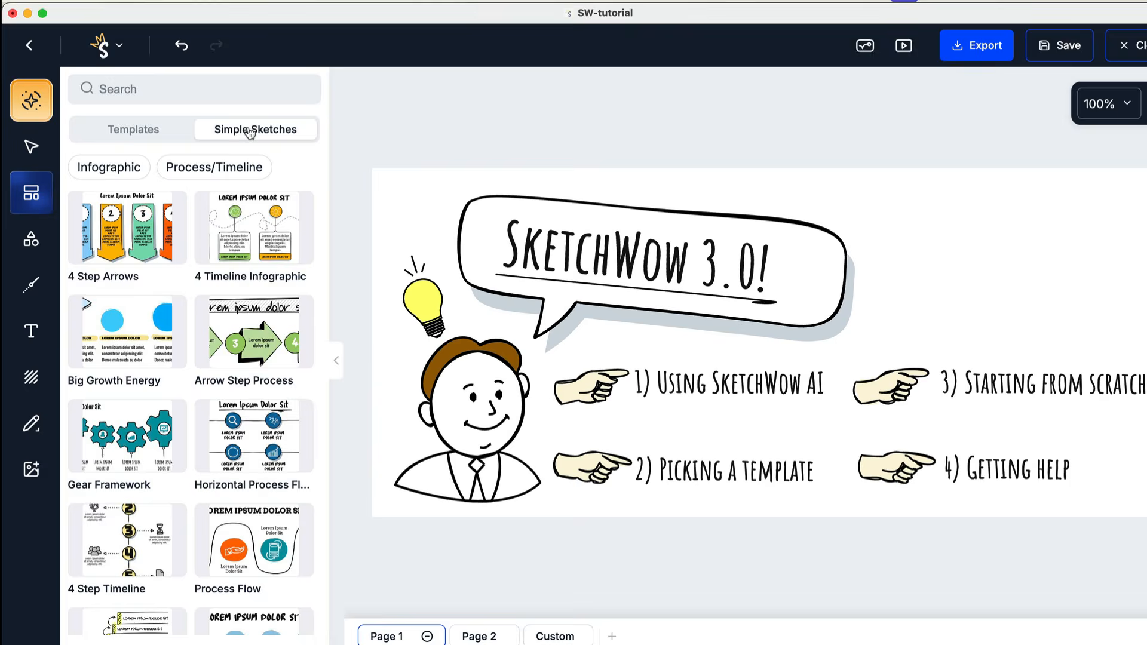
scroll(247, 278, "down", 10)
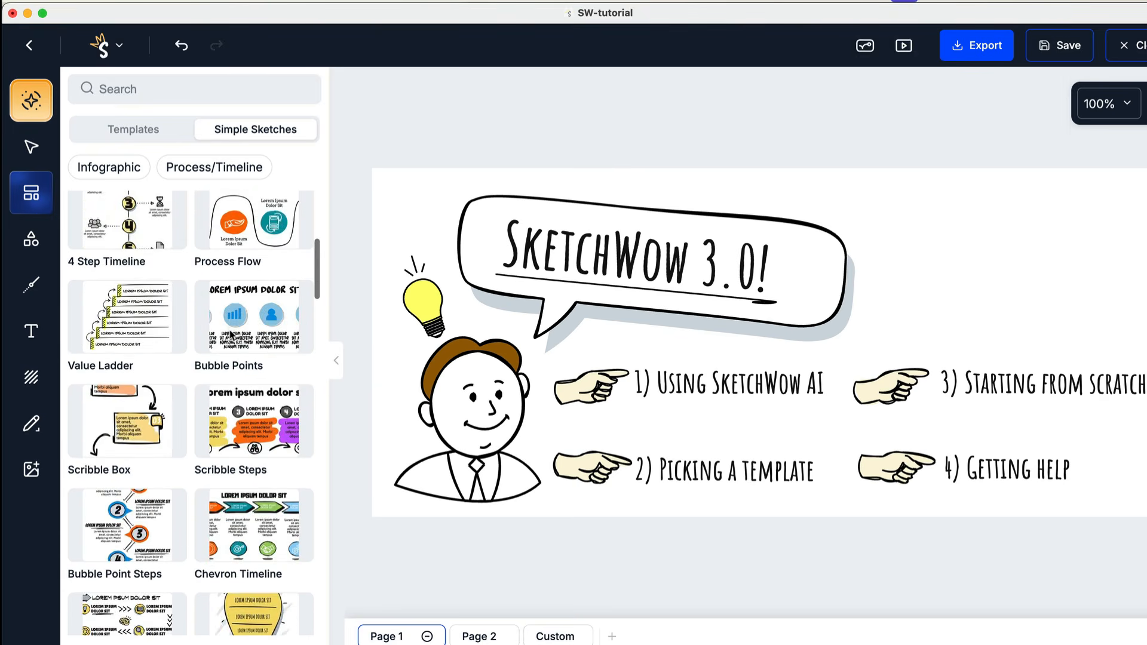
scroll(234, 334, "down", 15)
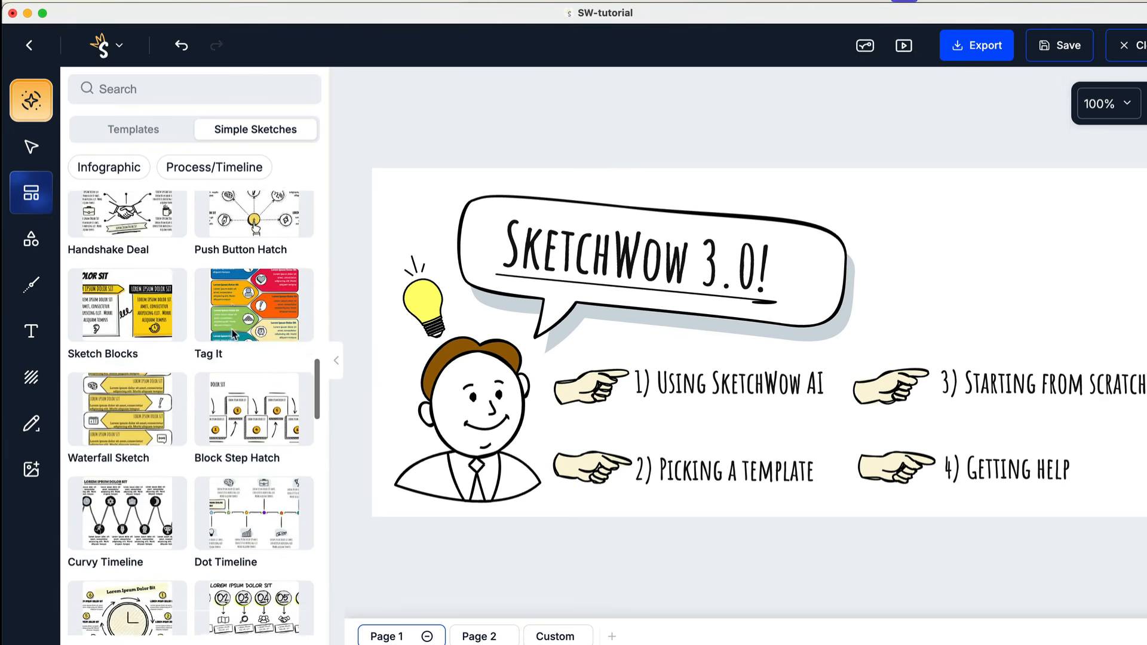
scroll(233, 334, "down", 5)
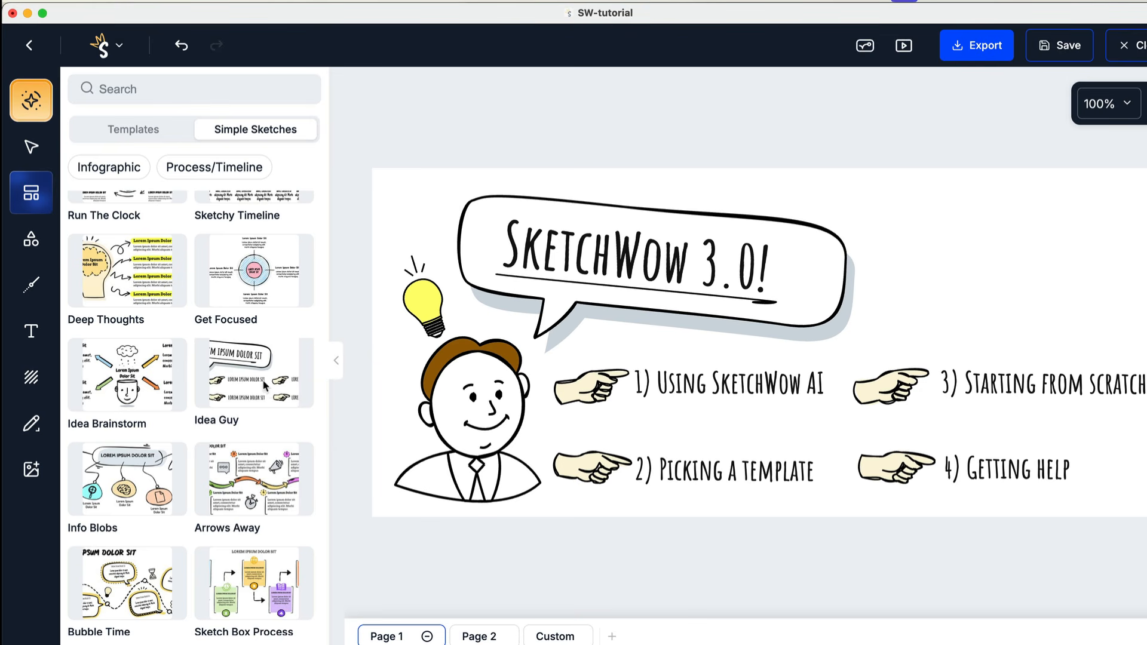
scroll(267, 376, "down", 1)
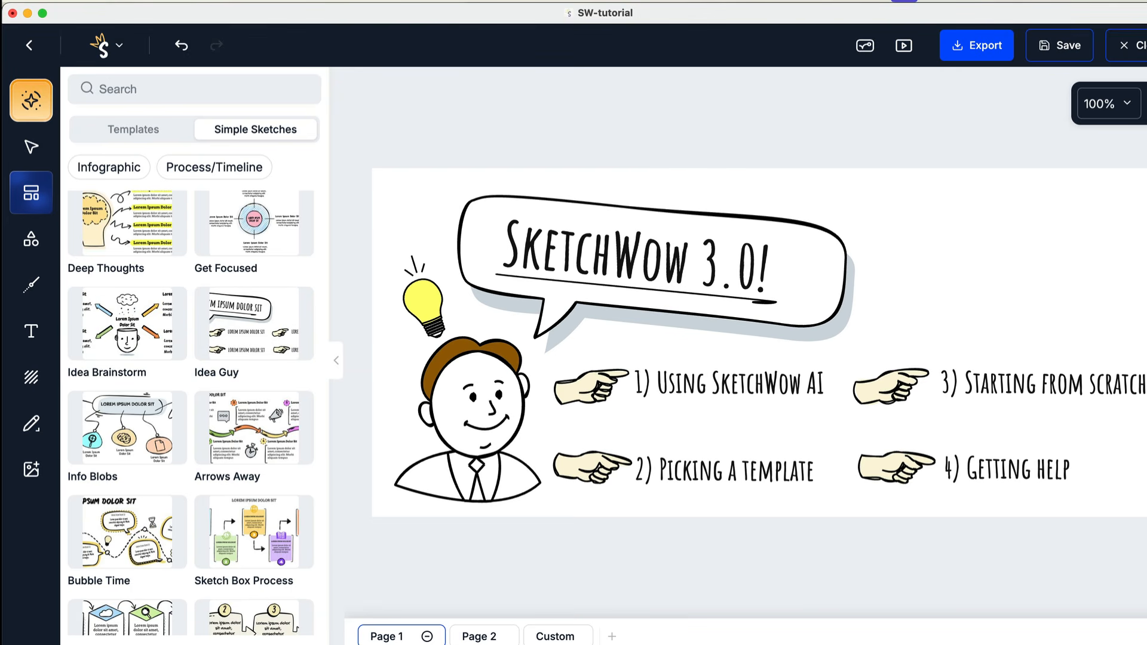
Step: Insert the Idea Brainstorm simple sketch with 4 points on Page 2, and enlarge and reposition it to fill the page
left_click(491, 639)
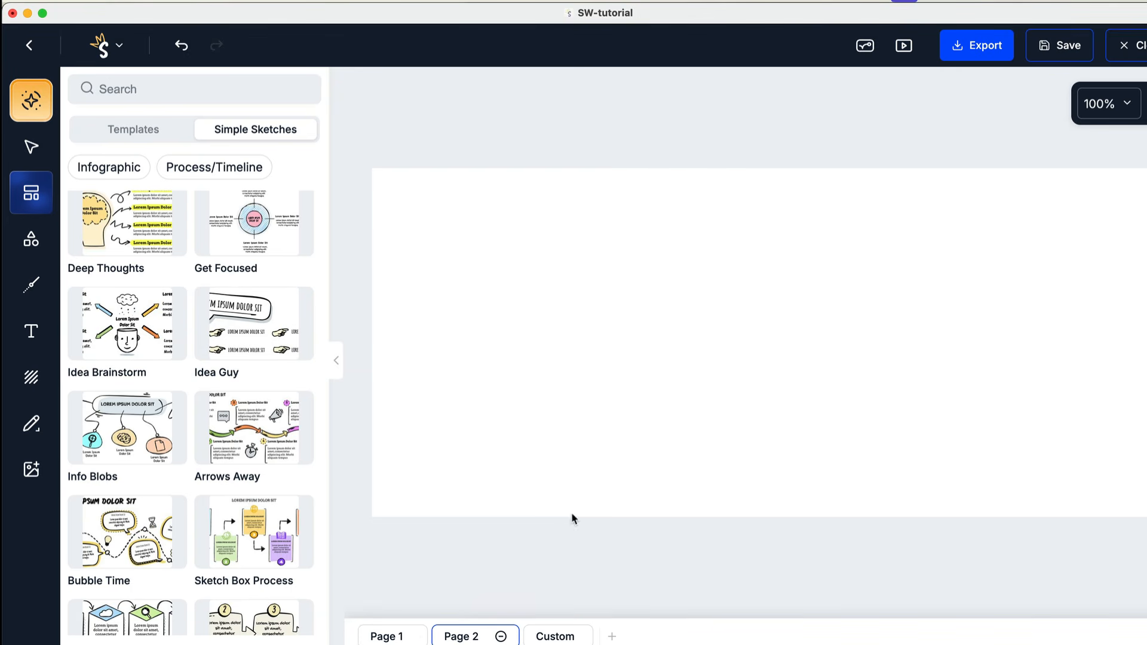
left_click(116, 314)
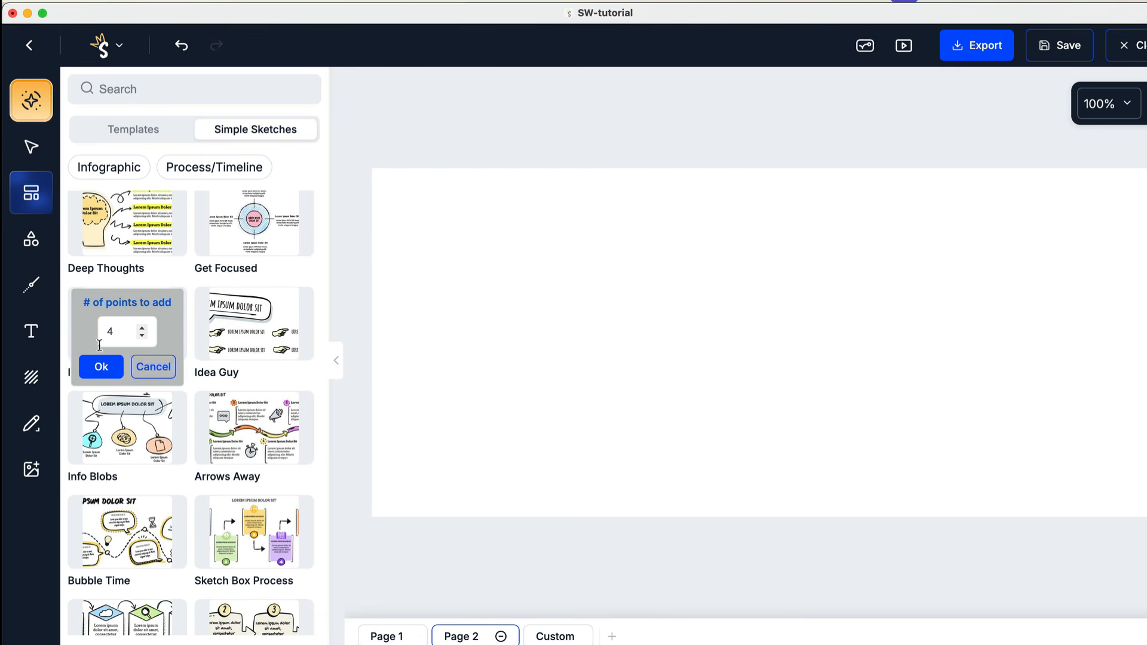
left_click(101, 368)
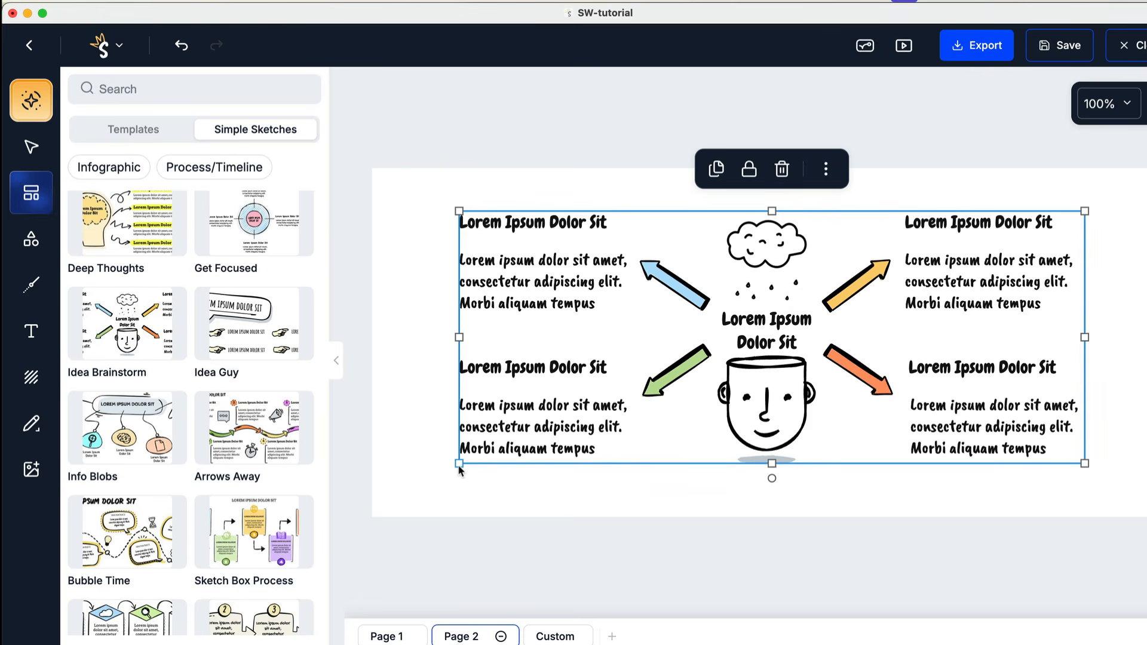
left_click_drag(448, 472, 302, 553)
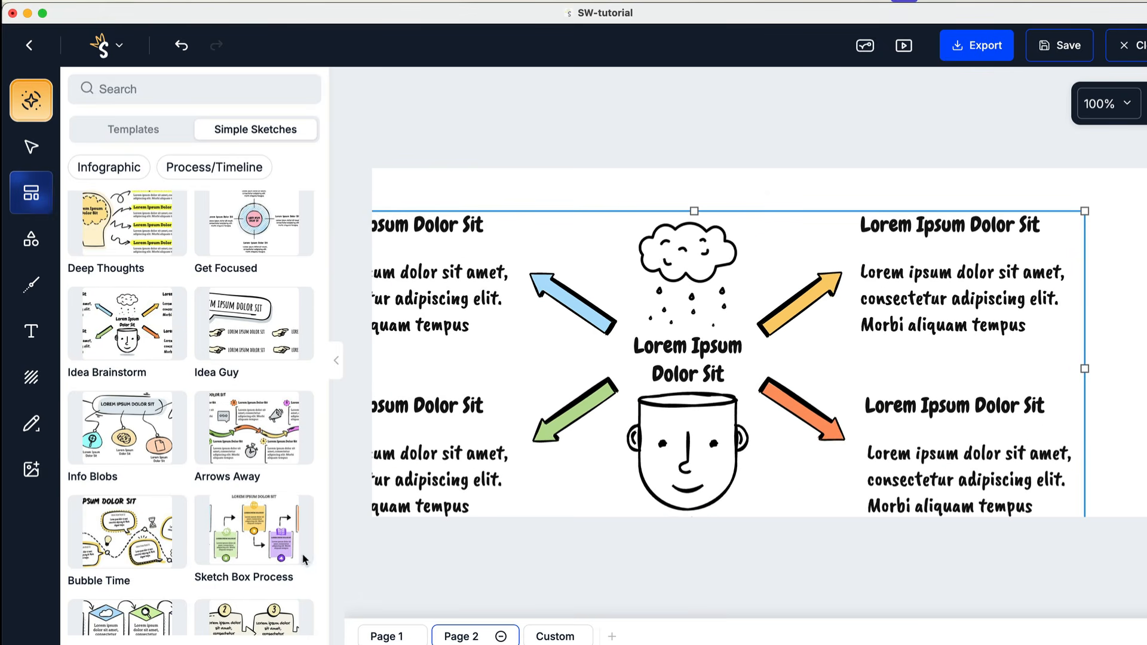
mouse_move(704, 265)
left_mouse_down()
mouse_move(759, 237)
mouse_move(781, 247)
left_mouse_up()
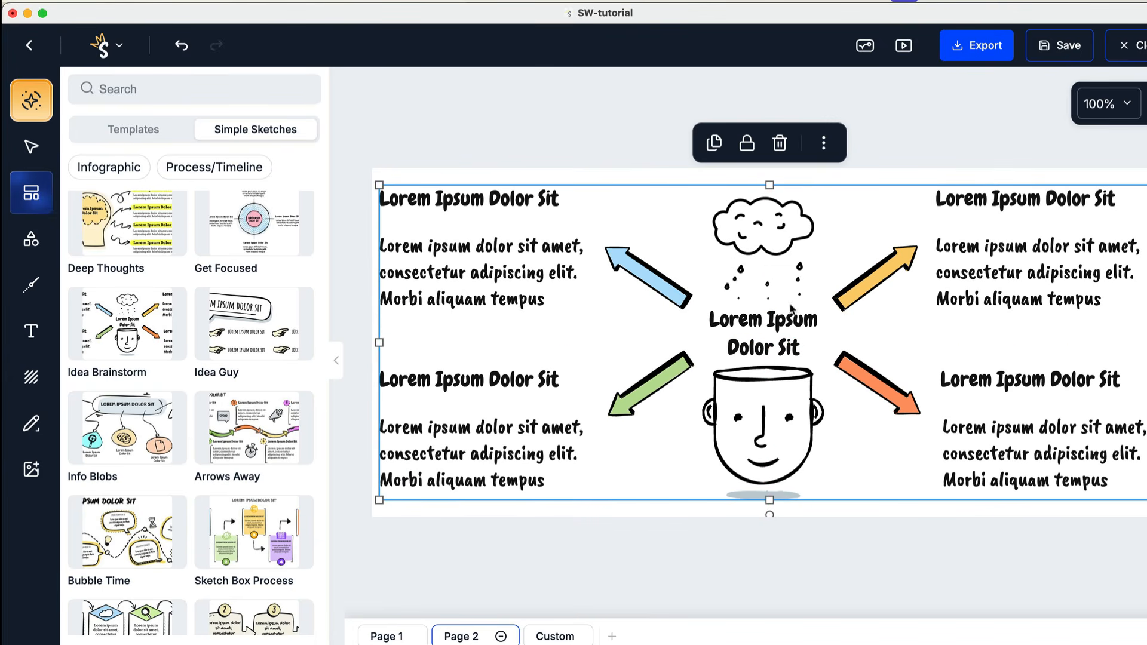
Step: Replace the upper-left heading of the sketch on Page 2 with "Customizing this text"
left_click(459, 184)
left_click(463, 199)
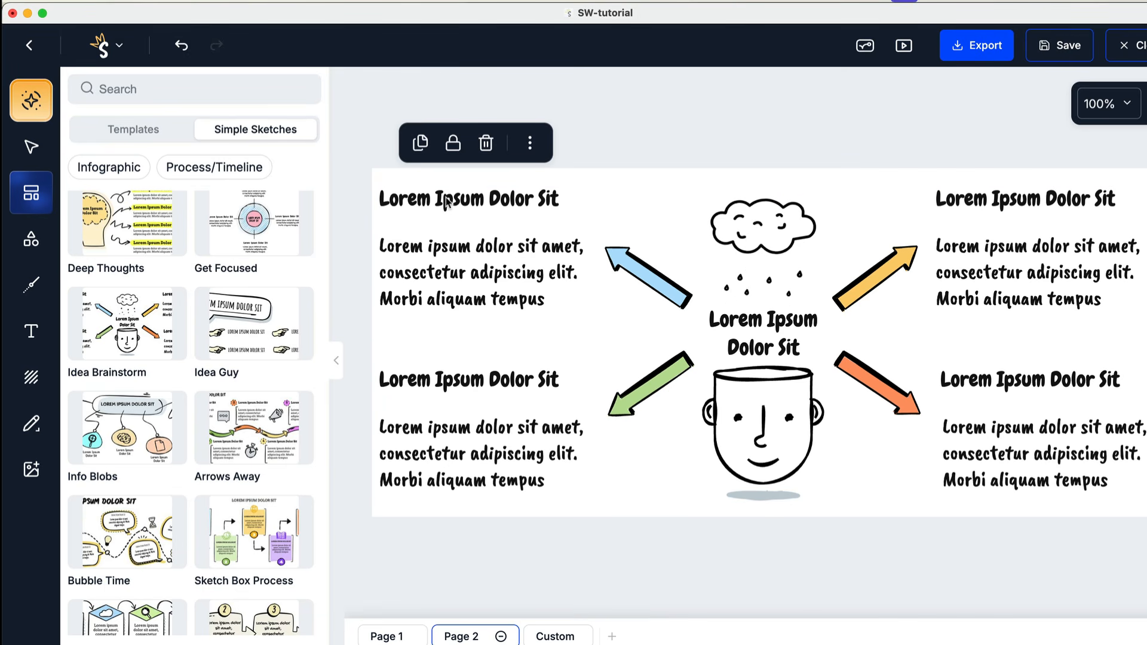
type("Customizing ")
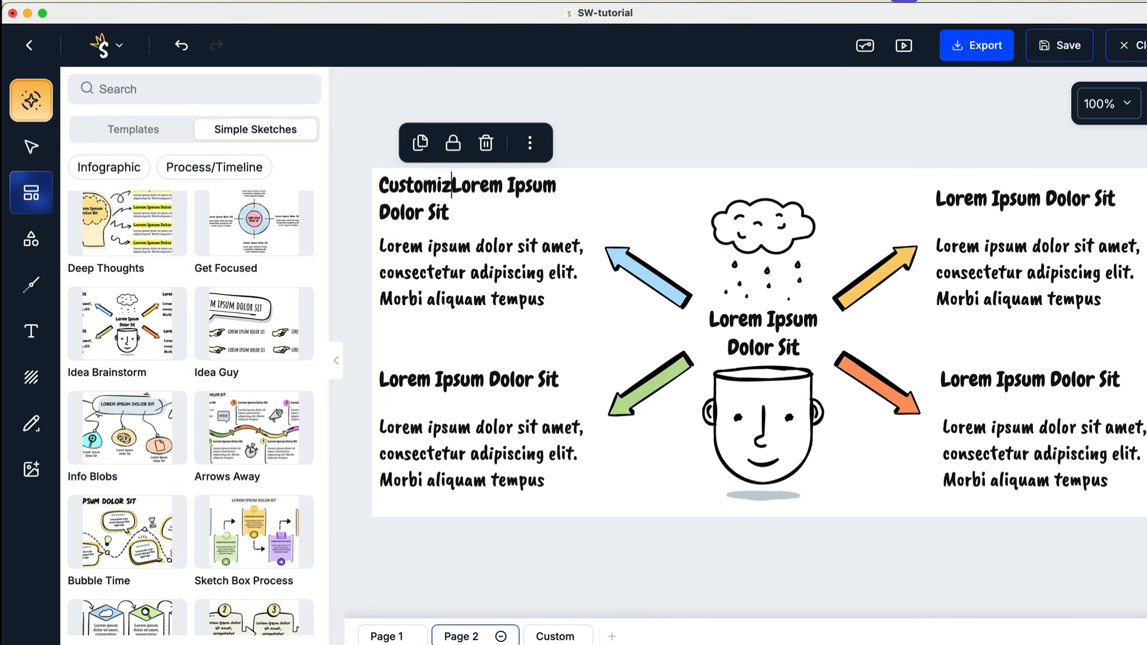
type("this text")
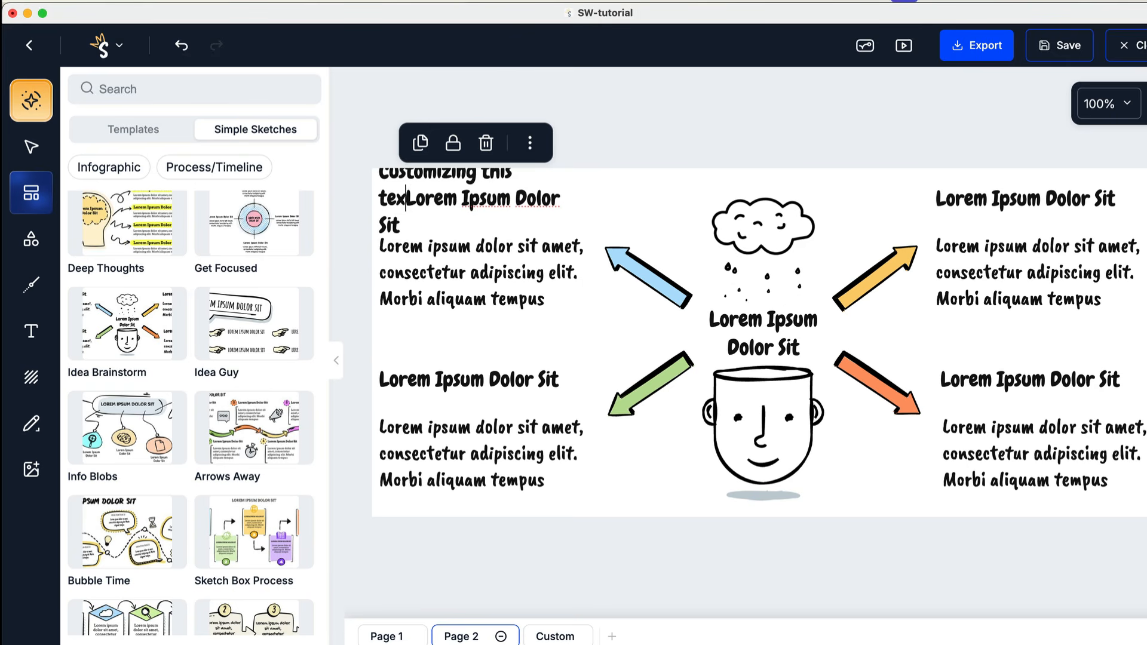
key("Delete")
key("Delete")
key("Delete")
key("Delete")
key("Delete")
key("Delete")
key("Delete")
key("Delete")
key("Delete")
key("Delete")
key("Delete")
key("Delete")
key("Delete")
key("Delete")
key("Delete")
key("Delete")
key("Delete")
key("Delete")
key("Delete")
key("Delete")
key("Delete")
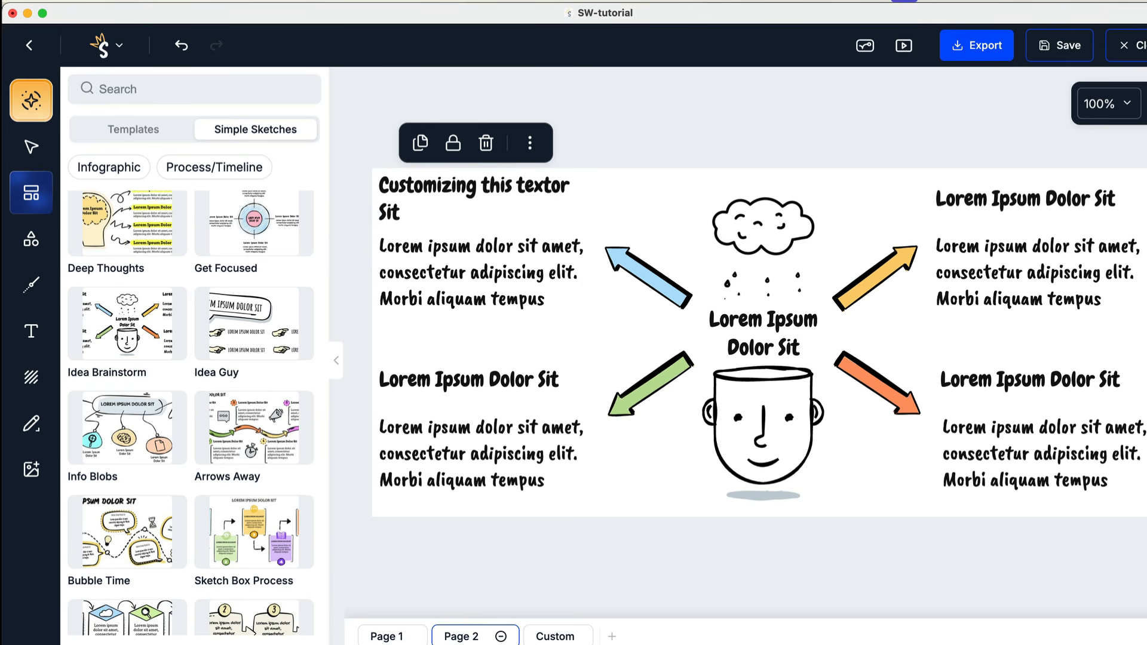
key("Escape")
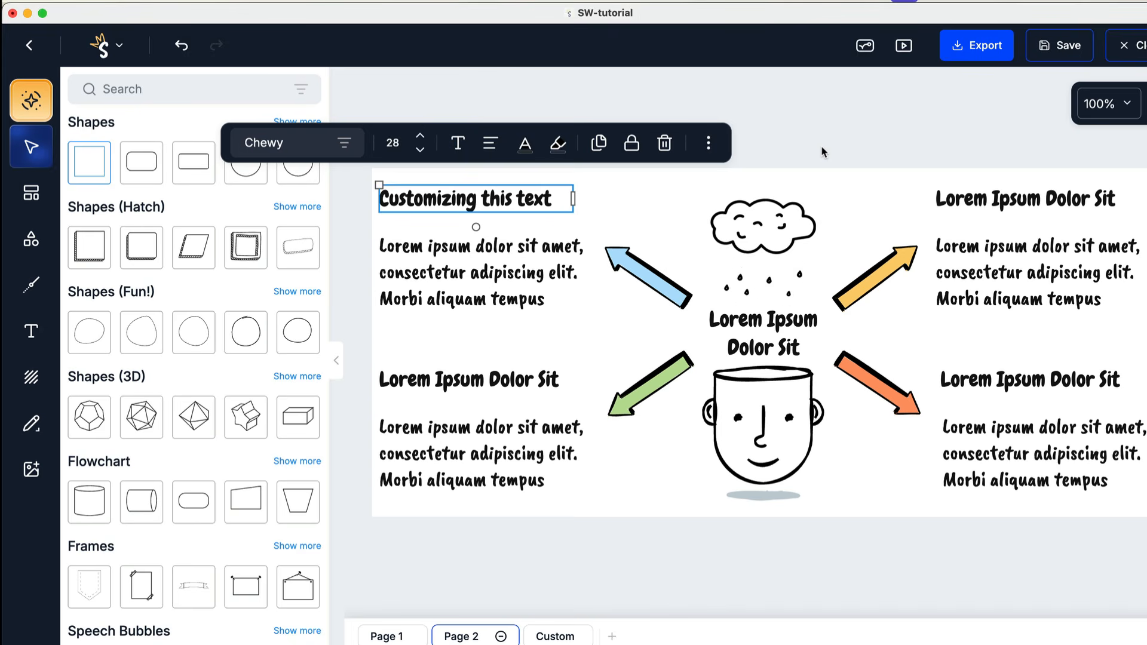
Step: Change the fill of the light blue arrow beside the customized heading to a darker blue
left_click(623, 266)
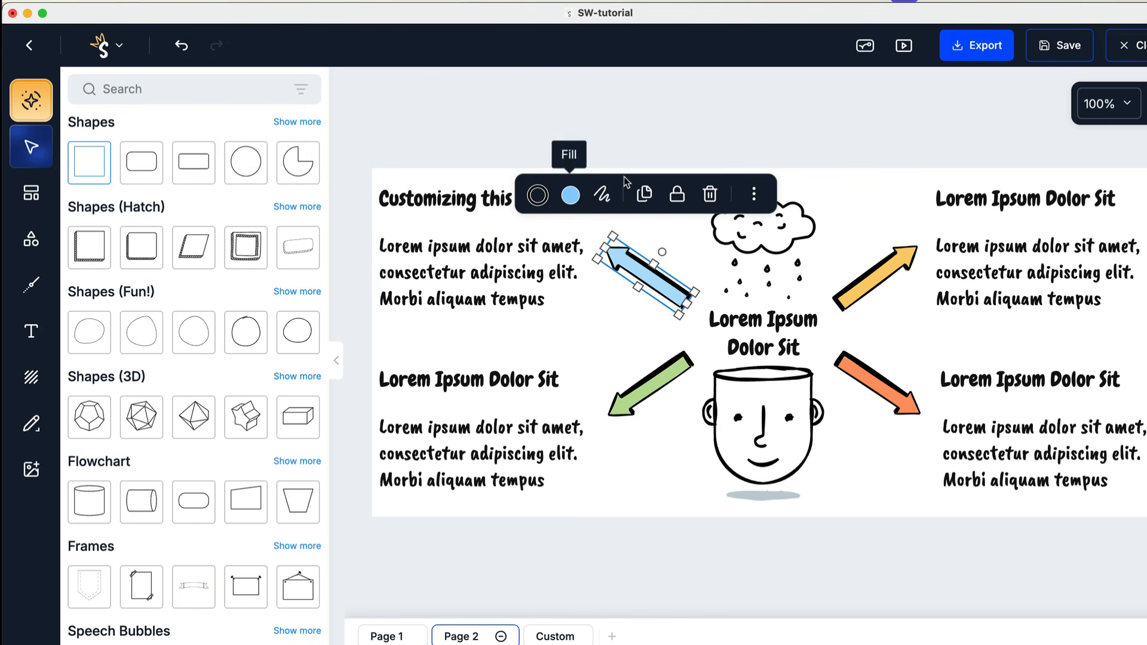
left_click(570, 197)
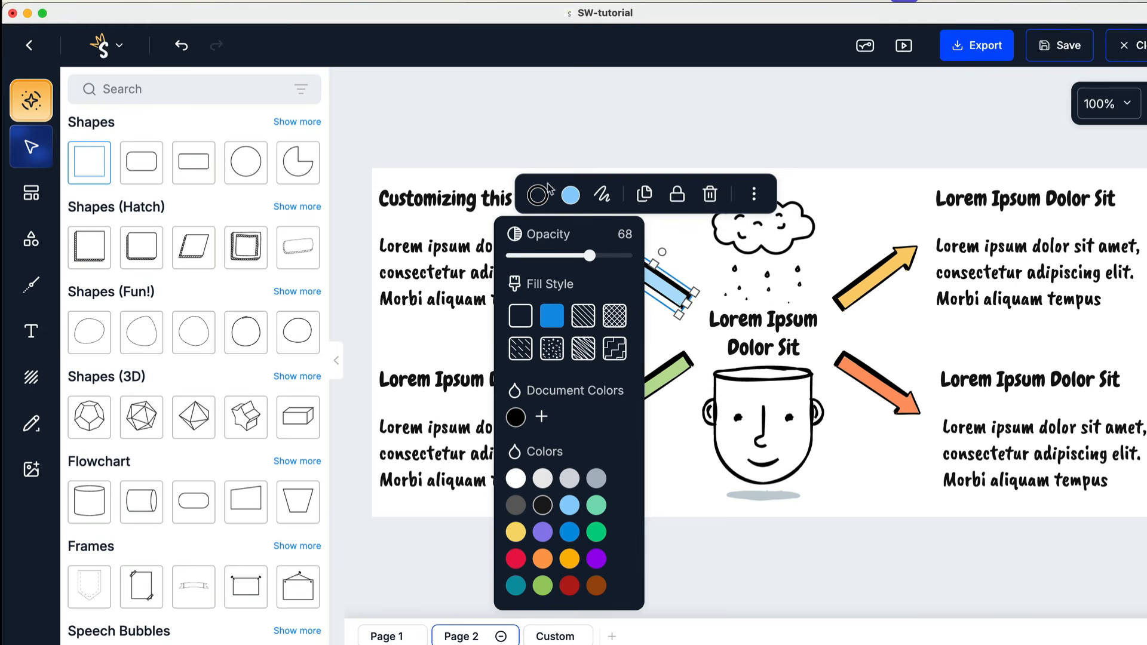
left_click(570, 533)
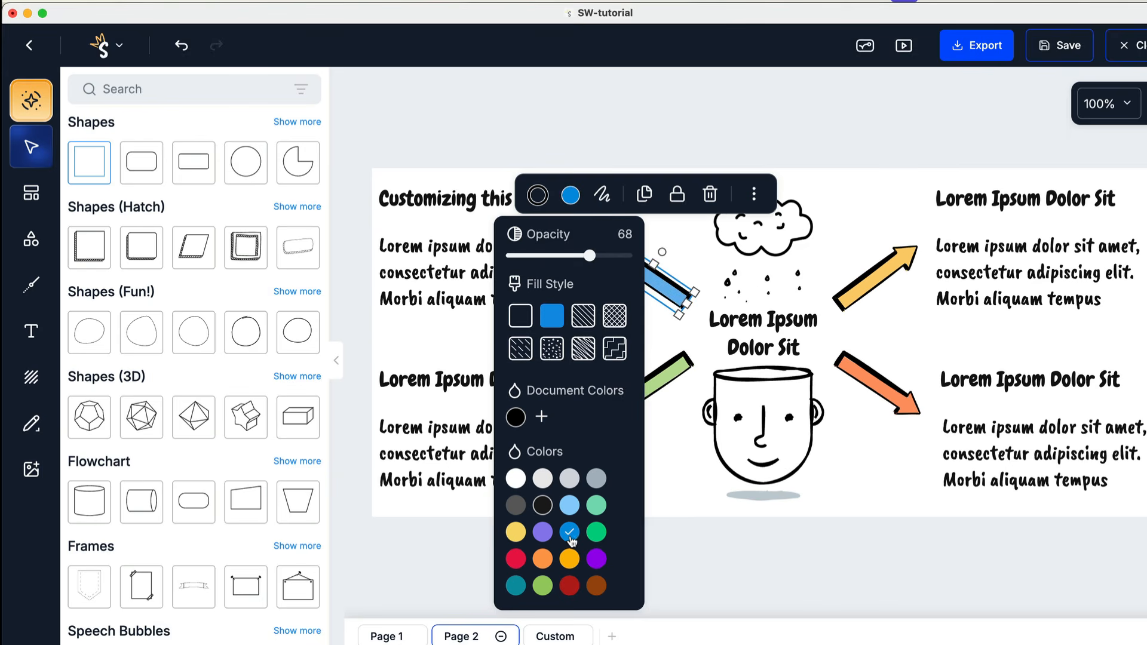
left_click(887, 191)
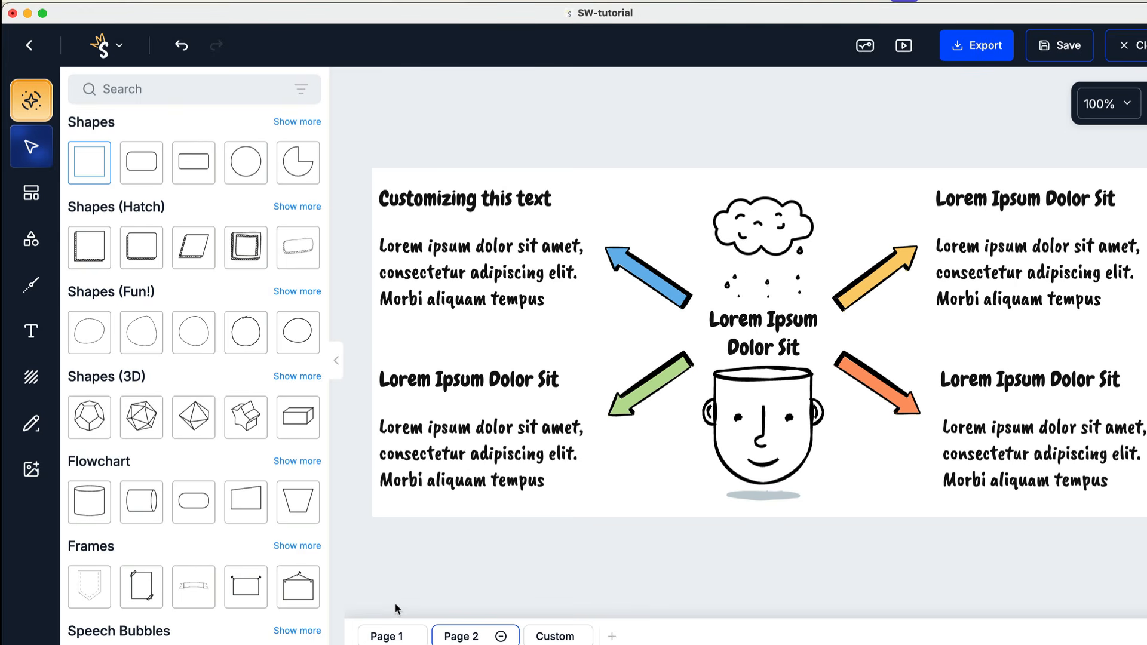
Step: Return to Page 1, search the templates for "funnel map" and then "funnel", and look through the matching designs
left_click(389, 637)
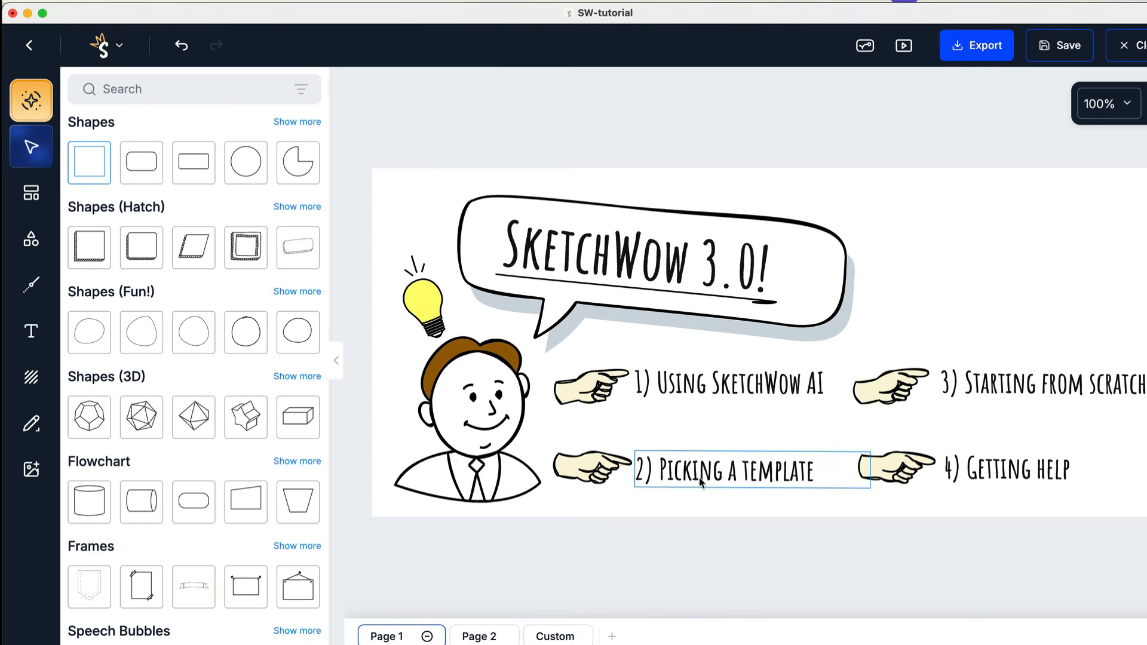
left_click(31, 192)
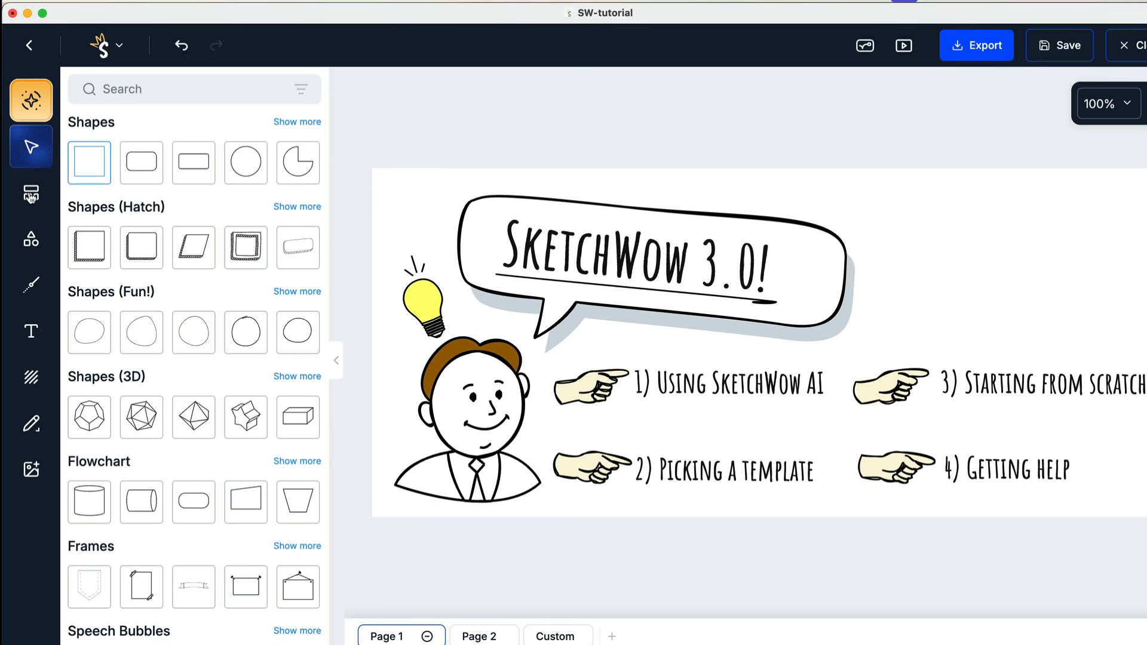
left_click(147, 88)
type("funnel map")
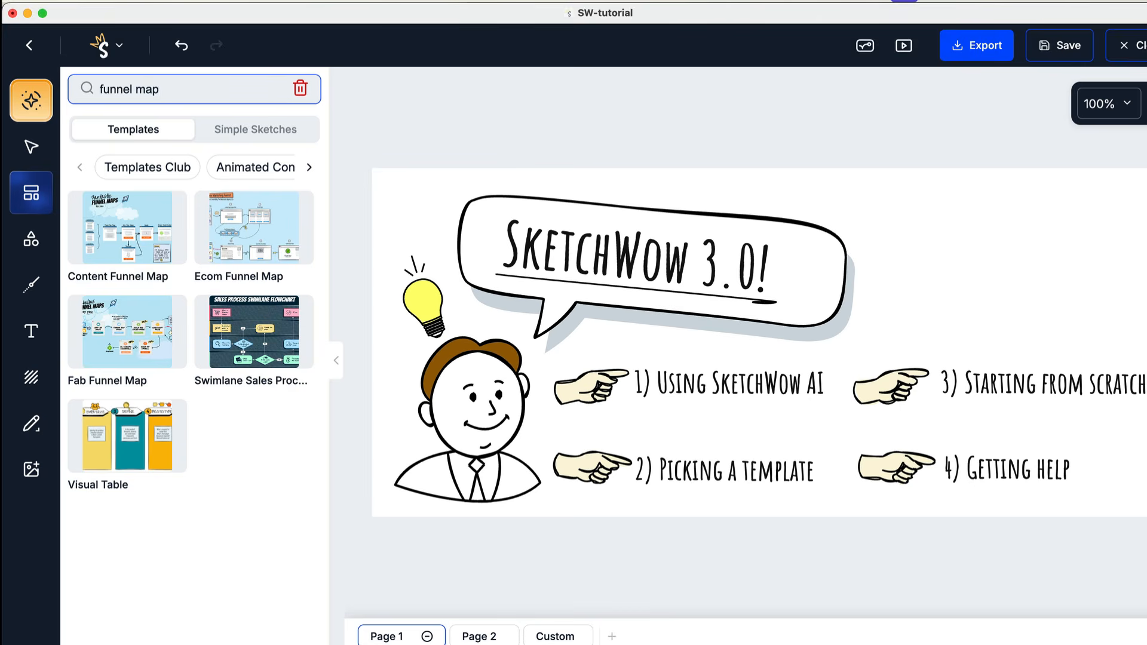
key("BackSpace")
key("BackSpace")
key("BackSpace")
key("BackSpace")
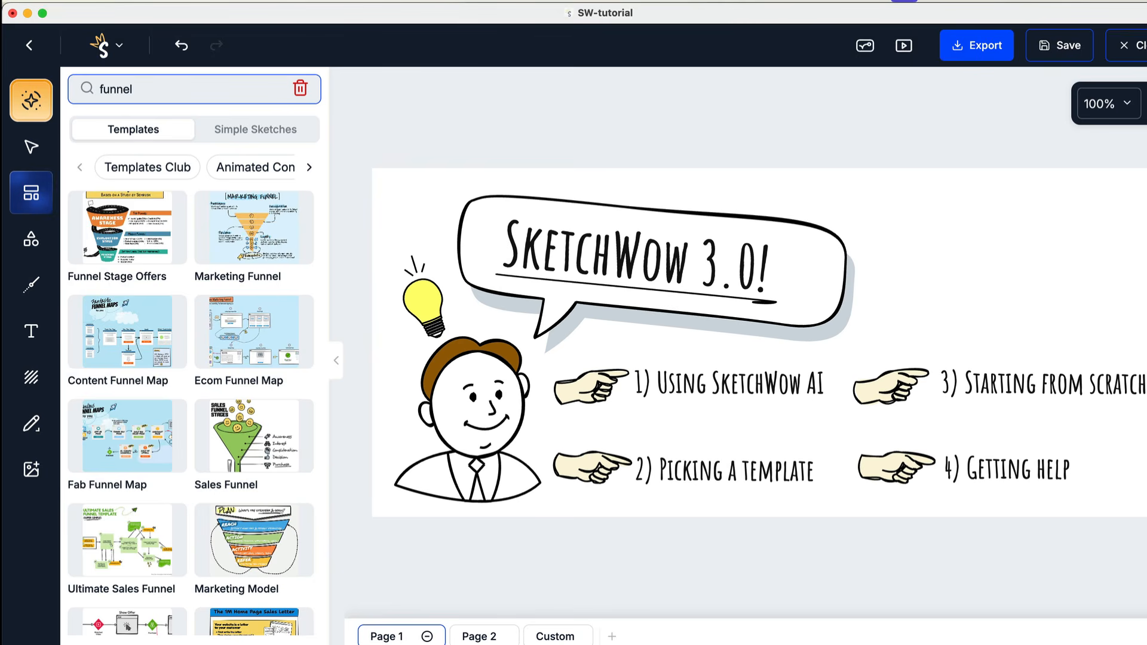
scroll(197, 239, "down", 7)
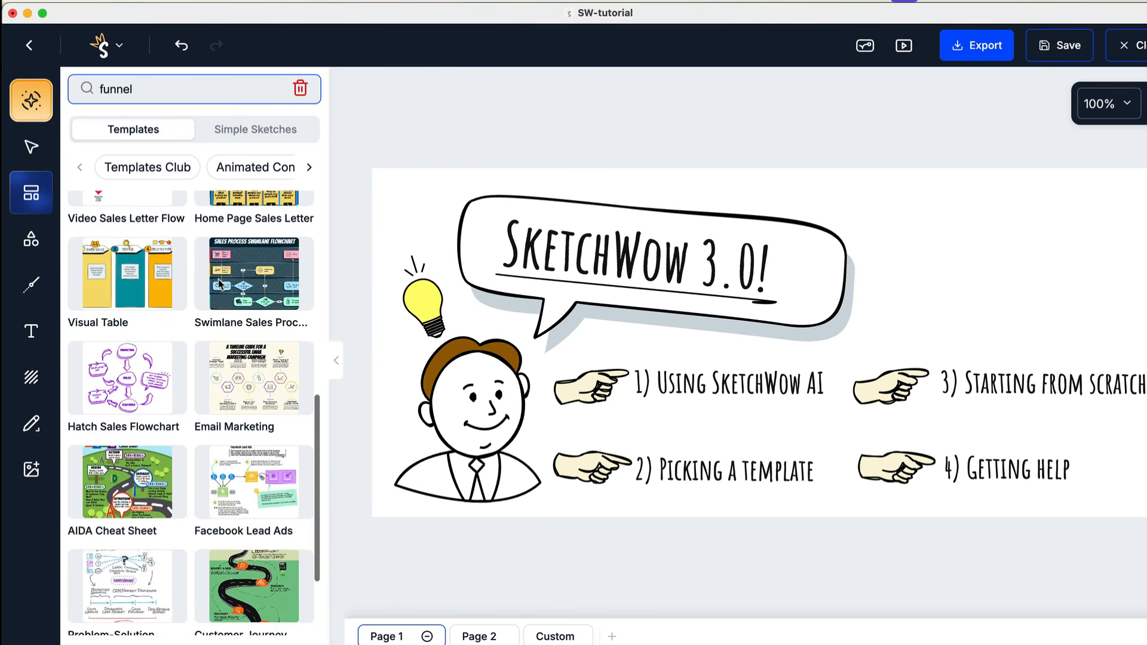
scroll(215, 275, "up", 7)
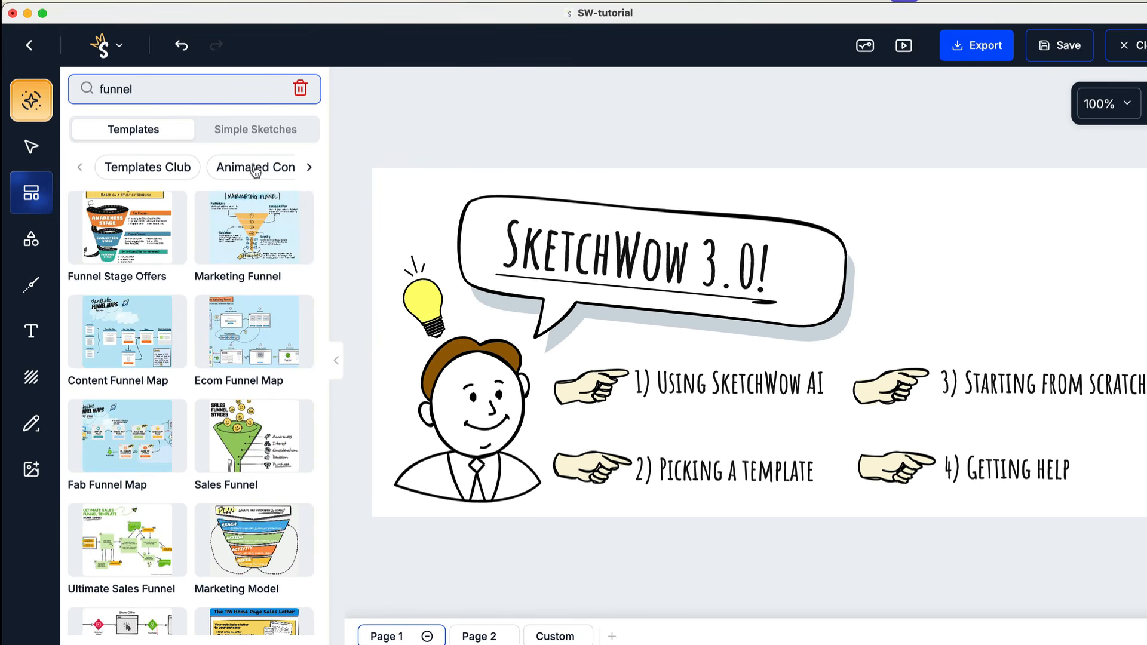
Step: Look through the template categories, and filter the Simple Sketches and templates by Infographic
left_click(309, 168)
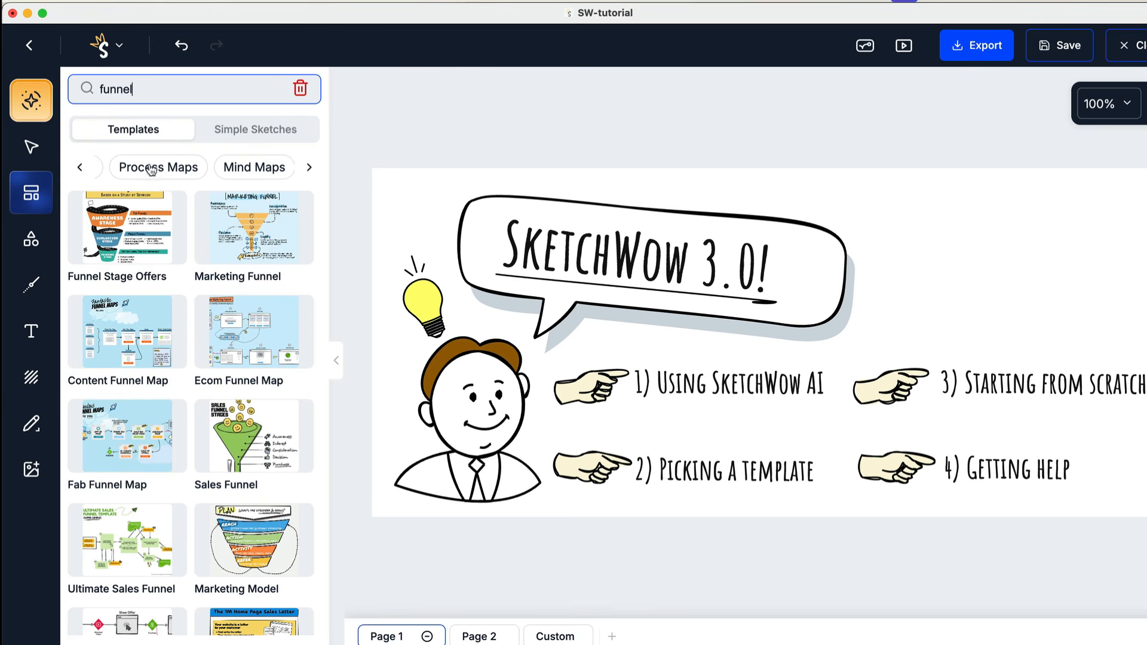
left_click(257, 130)
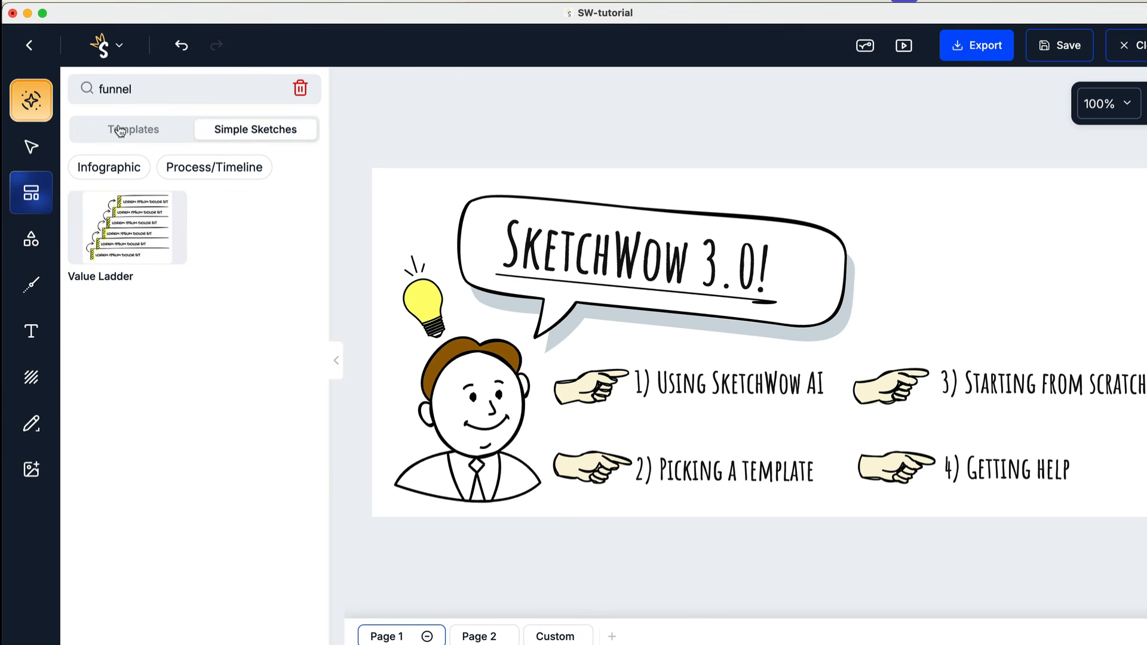
left_click(106, 169)
left_click(134, 130)
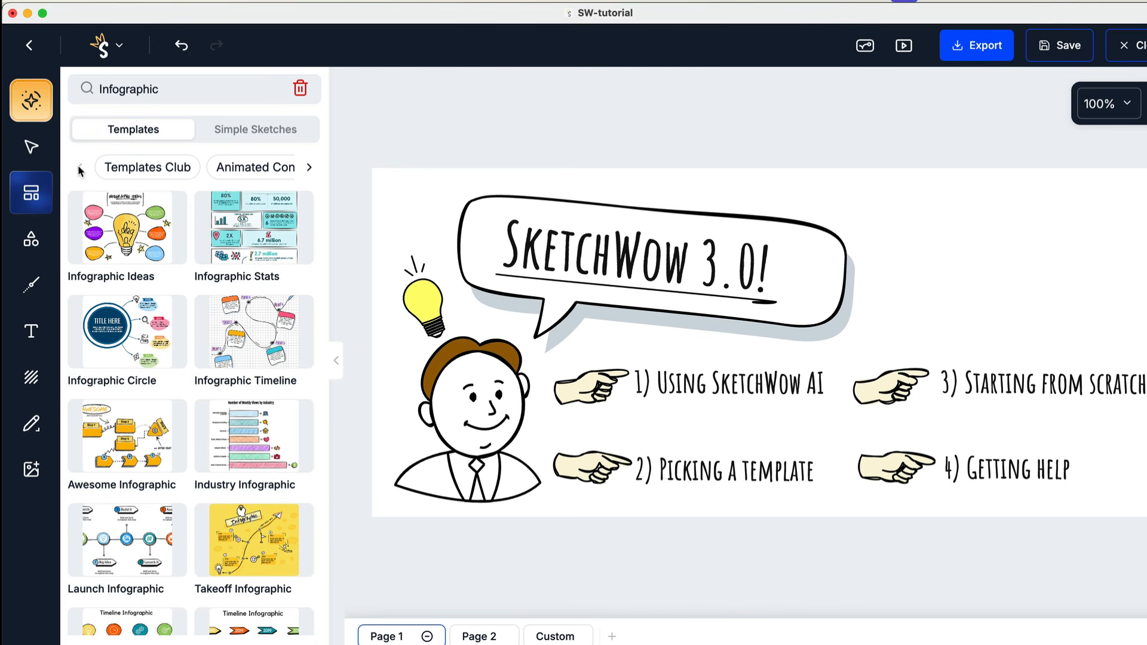
left_click(310, 168)
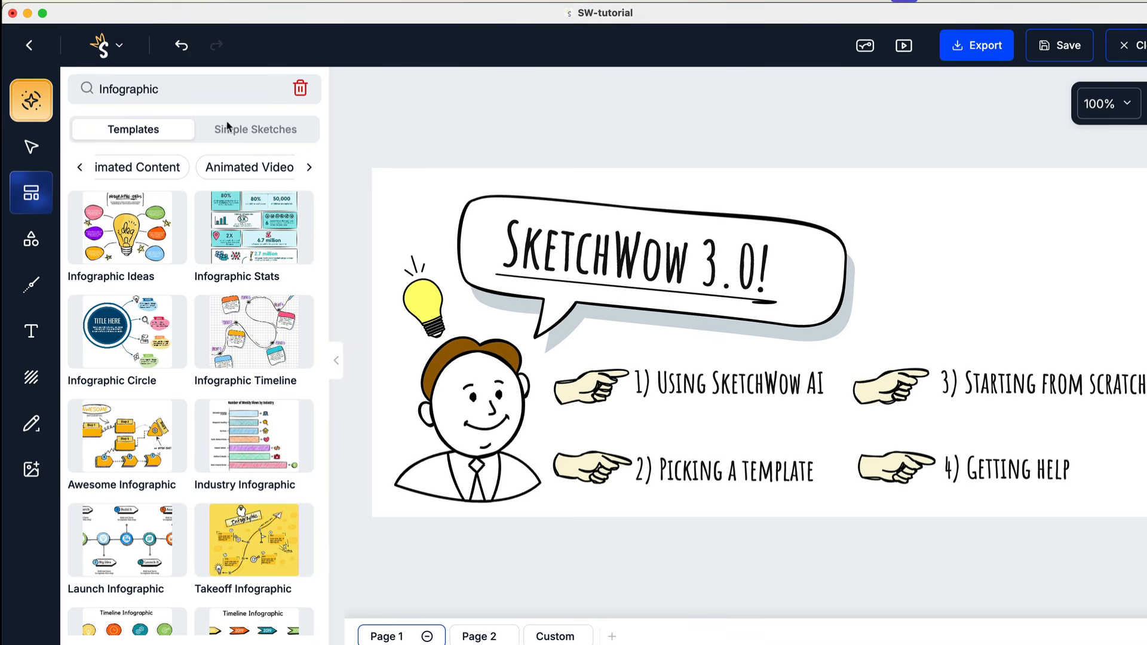
left_click(173, 86)
double_click(144, 89)
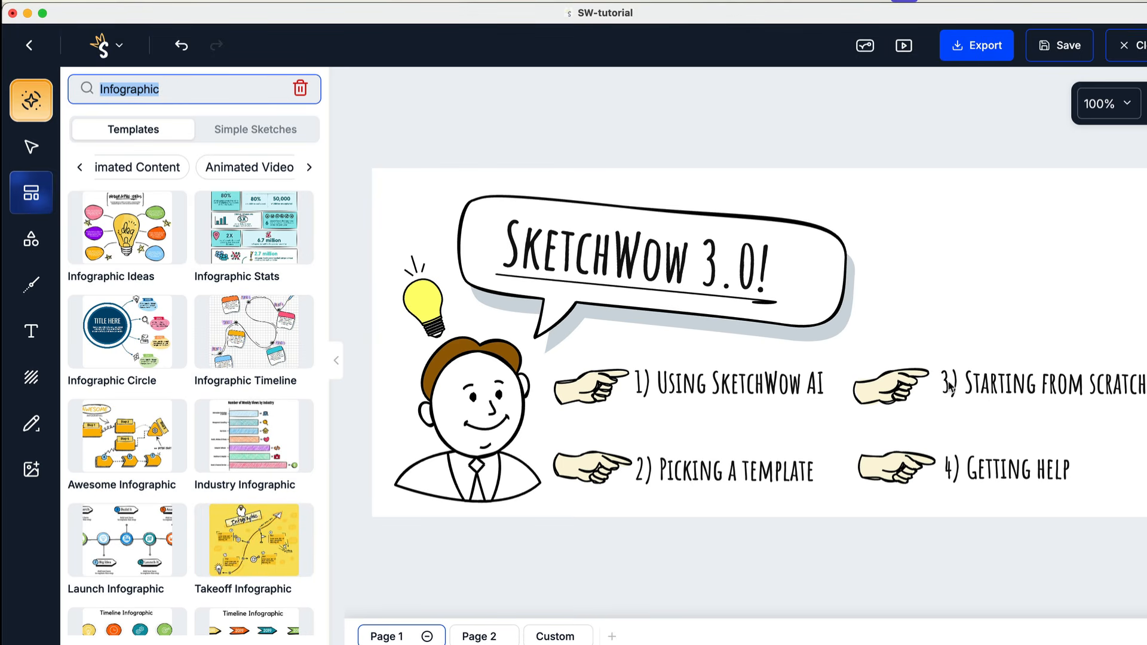
Step: Search the shapes for "frog" and place the frog on the Custom page
left_click(507, 638)
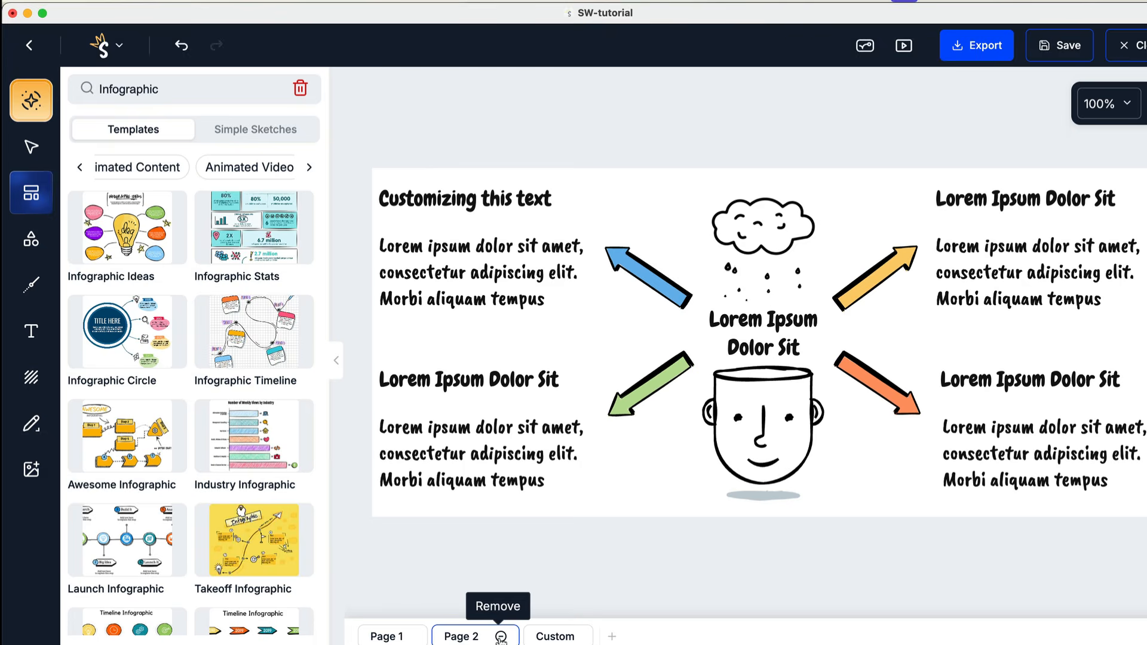
left_click(547, 636)
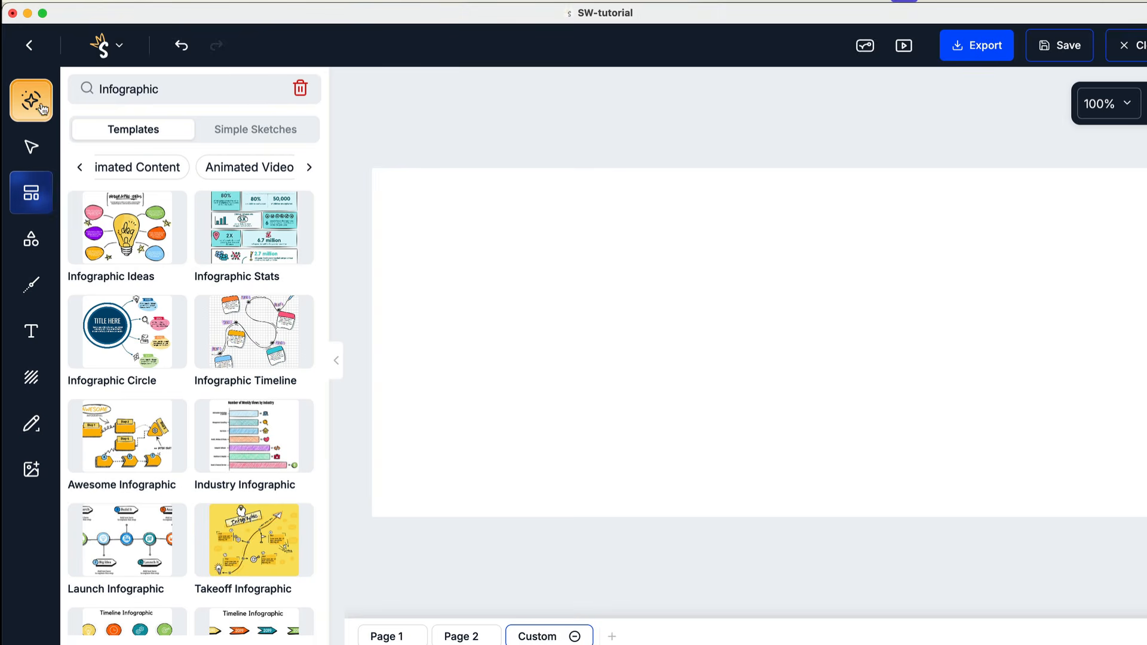
left_click(31, 239)
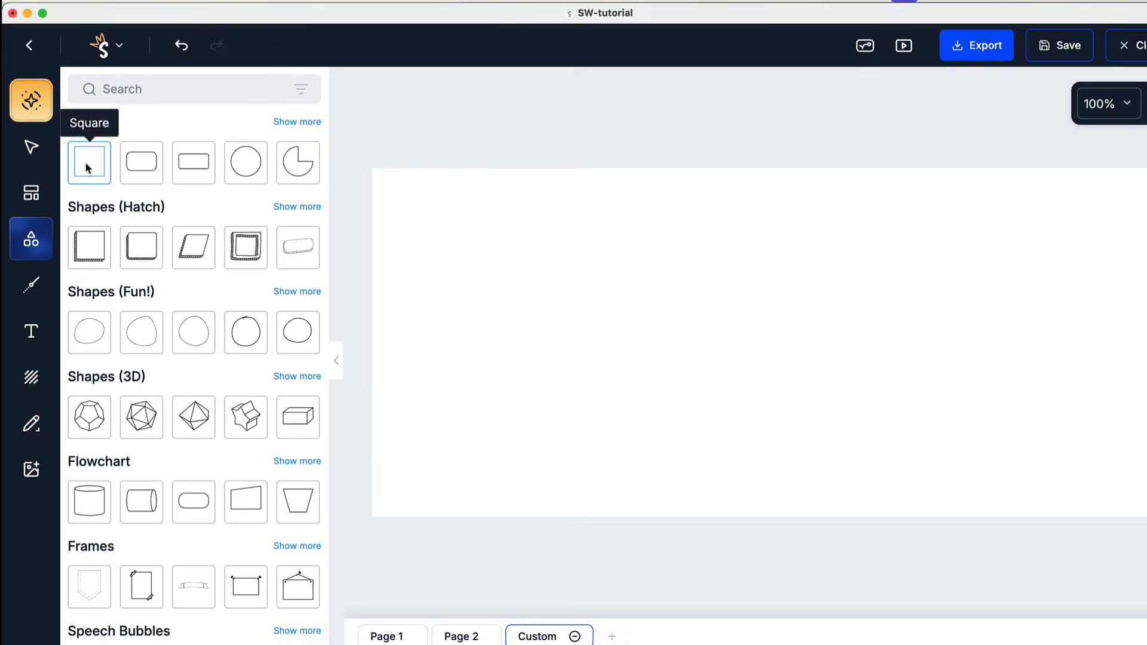
left_click(157, 86)
type("fr")
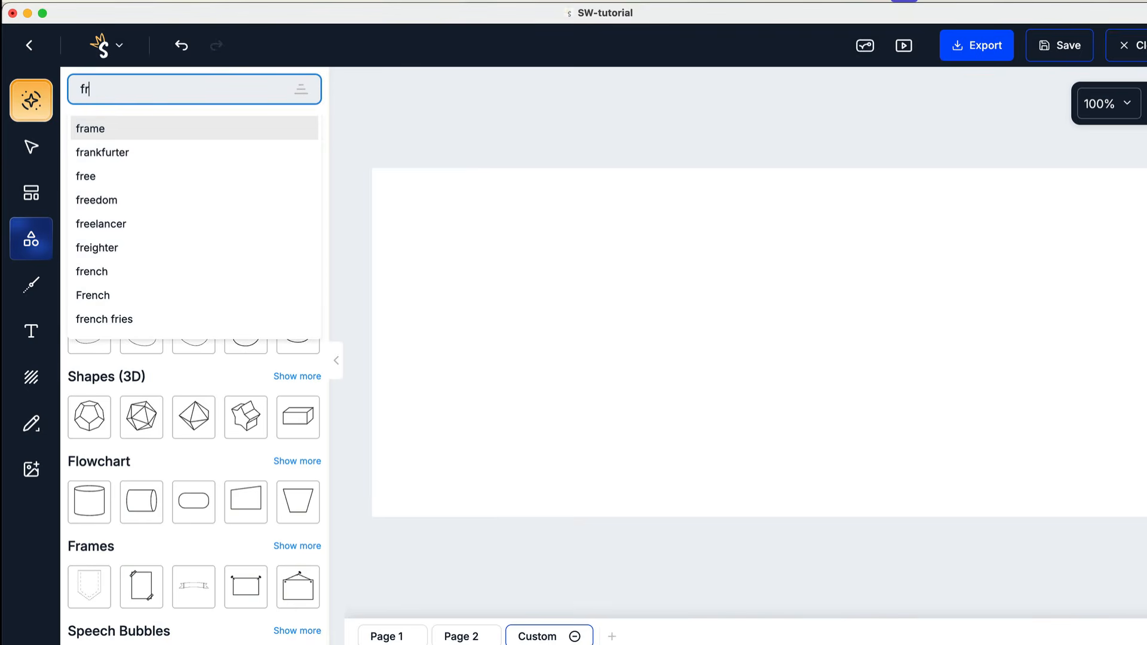
type("og")
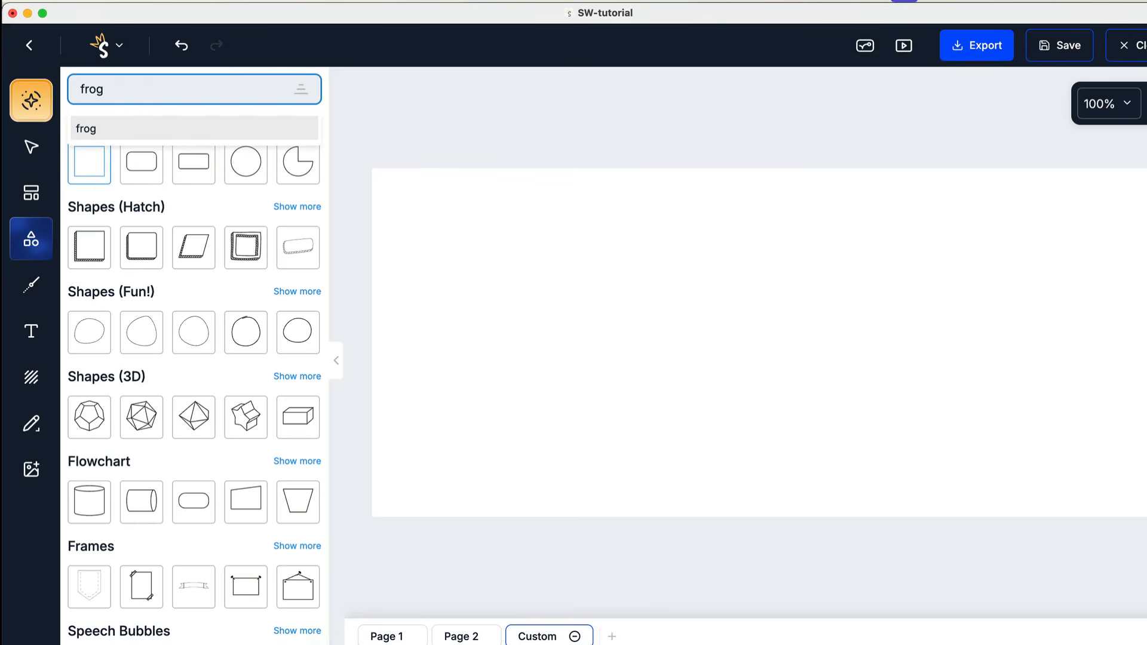
left_click(146, 130)
left_click(89, 133)
left_click(586, 289)
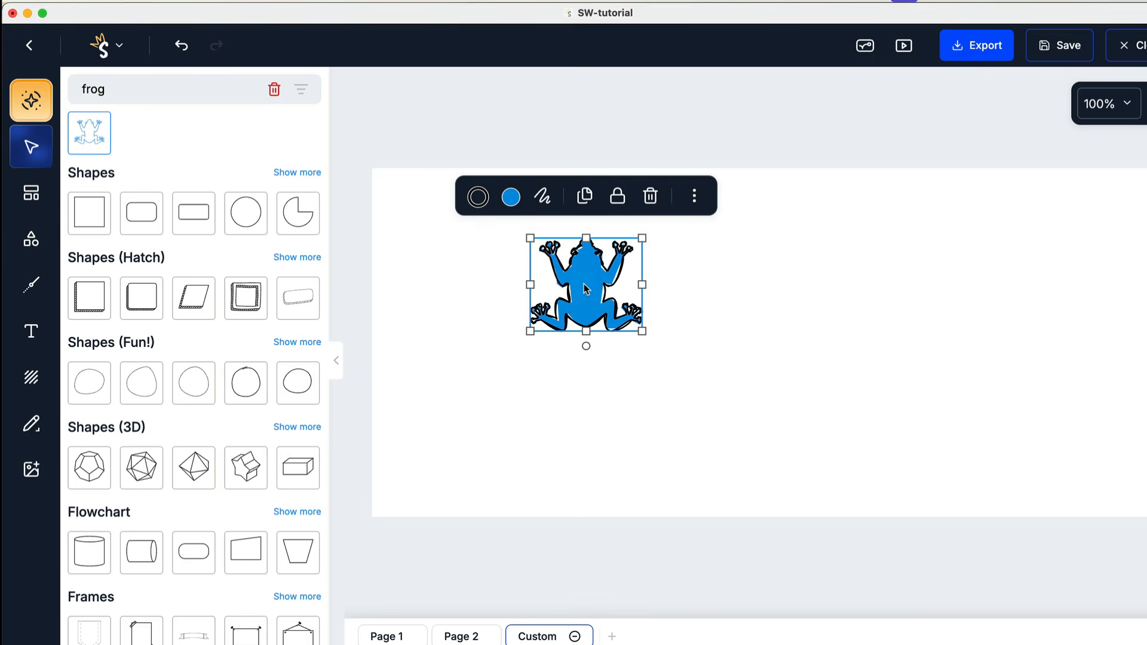
Step: Shrink the frog, move it toward the page's upper-left corner, and fill it with light green
left_click_drag(644, 236, 596, 276)
left_click_drag(540, 312, 482, 277)
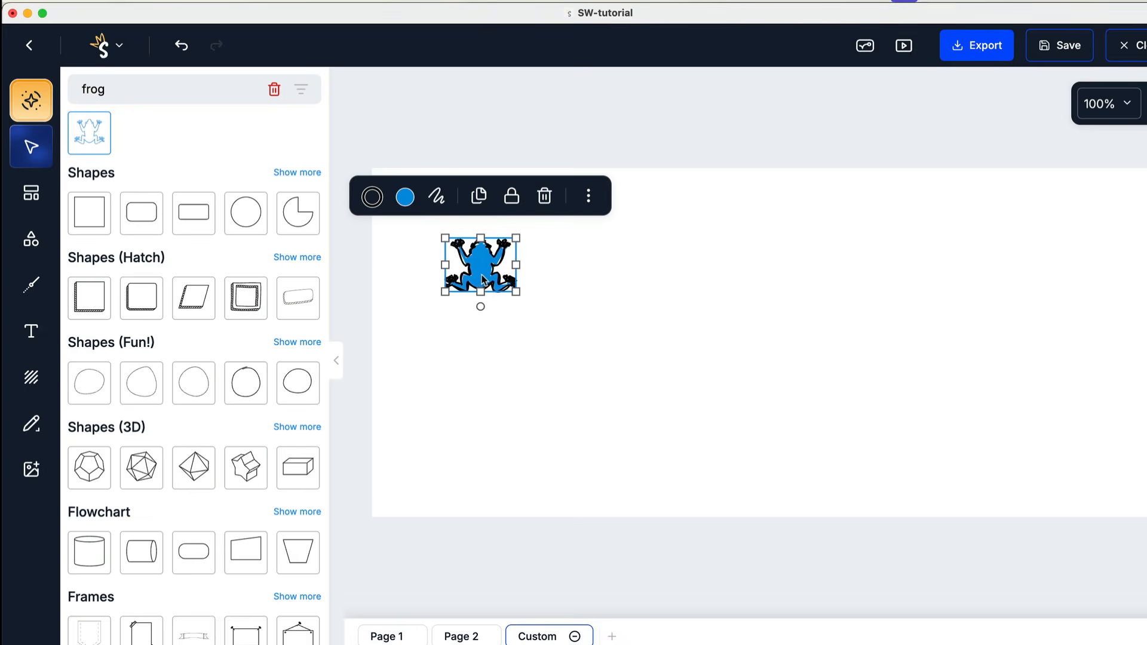
left_click(405, 197)
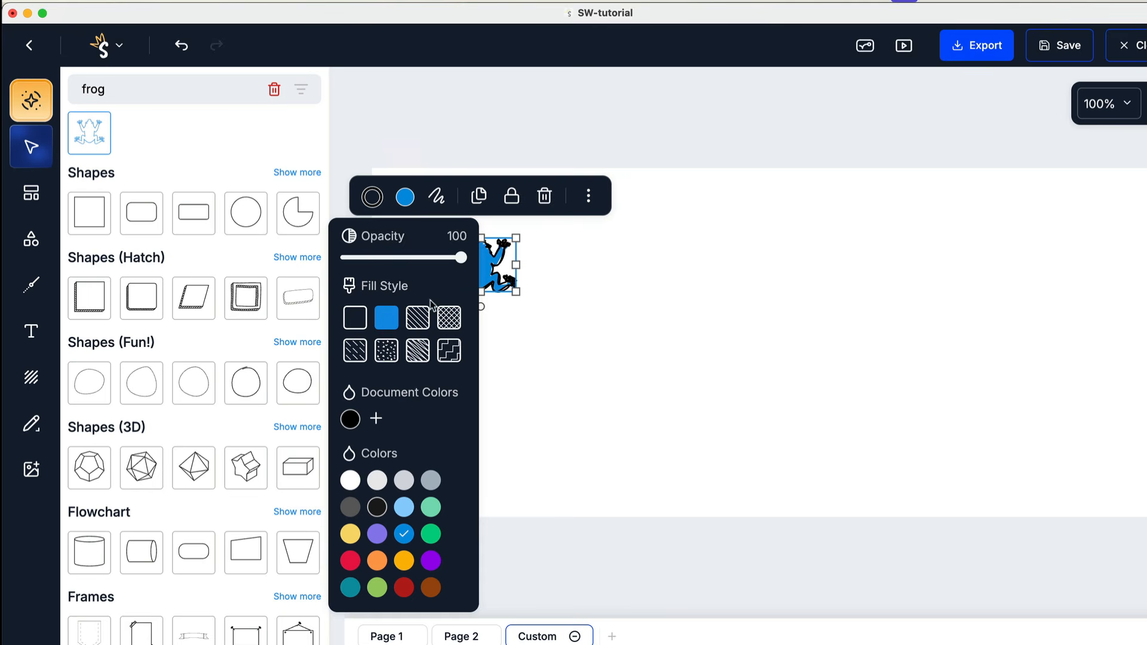
left_click(432, 508)
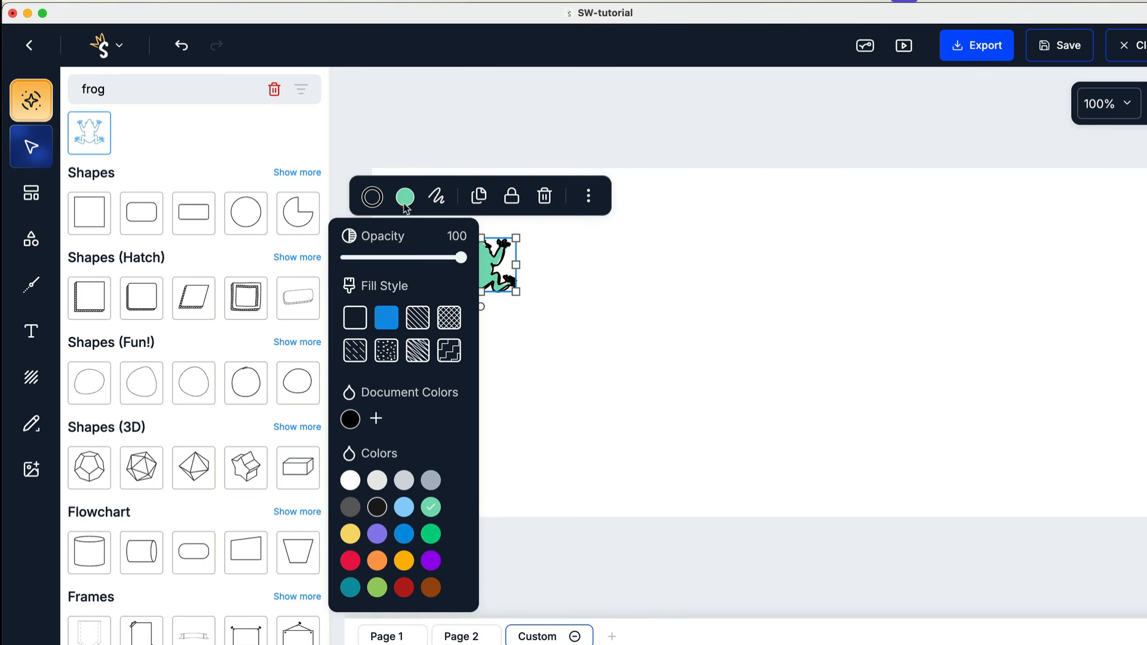
Step: Set the frog's outline to dark gray with a width of 3
left_click(372, 197)
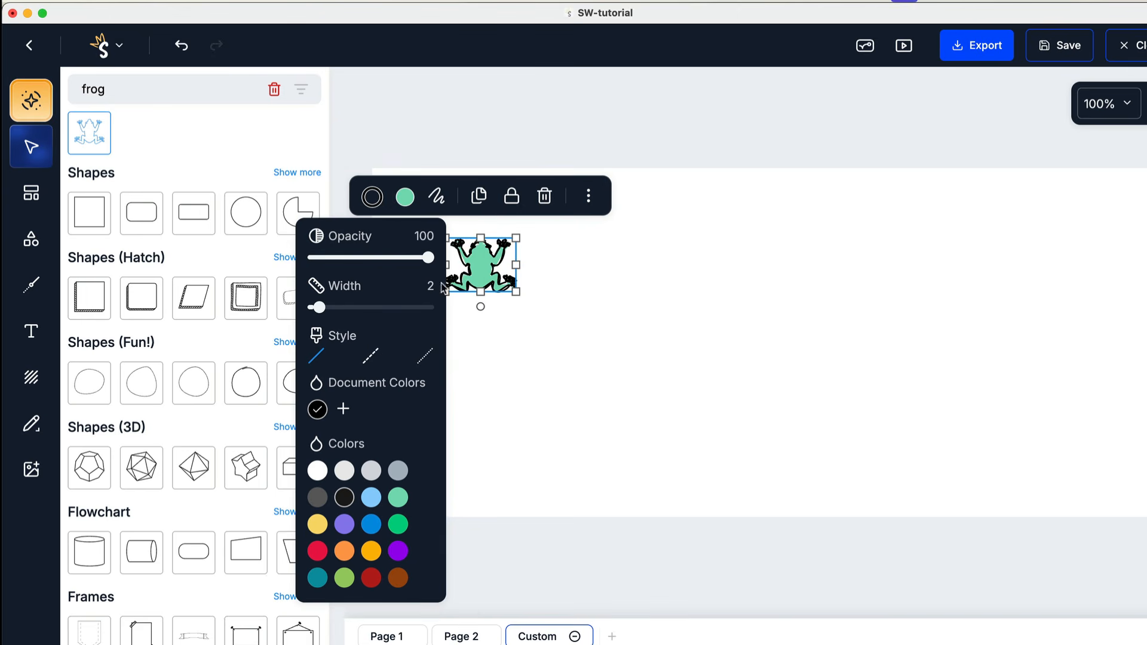
left_click(319, 499)
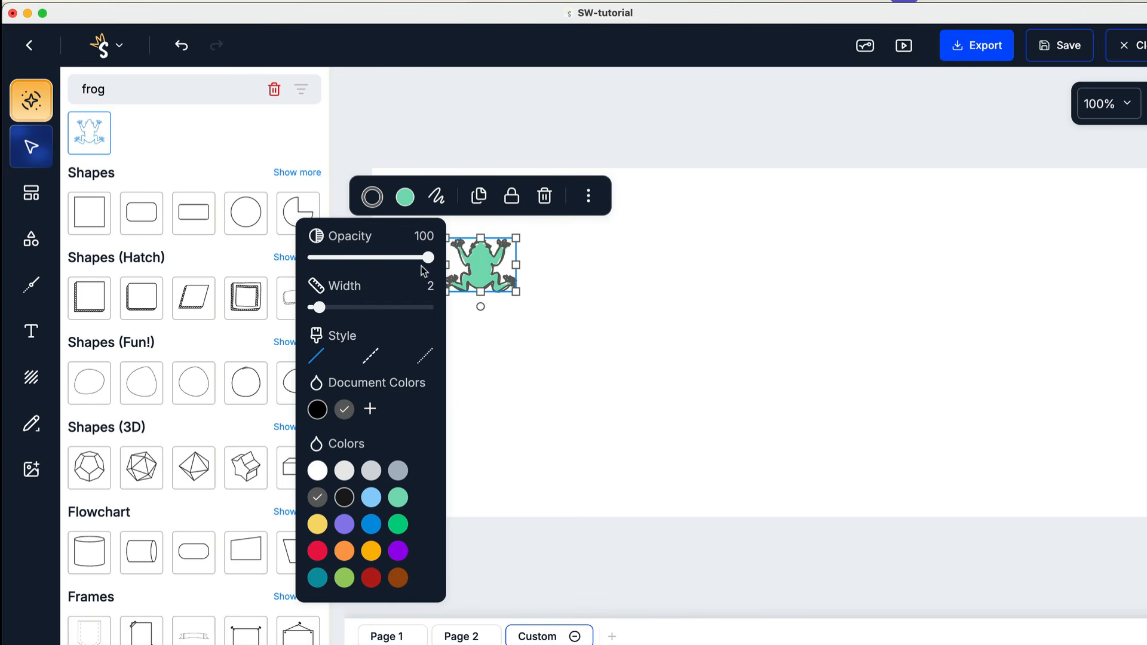
left_click_drag(321, 309, 325, 308)
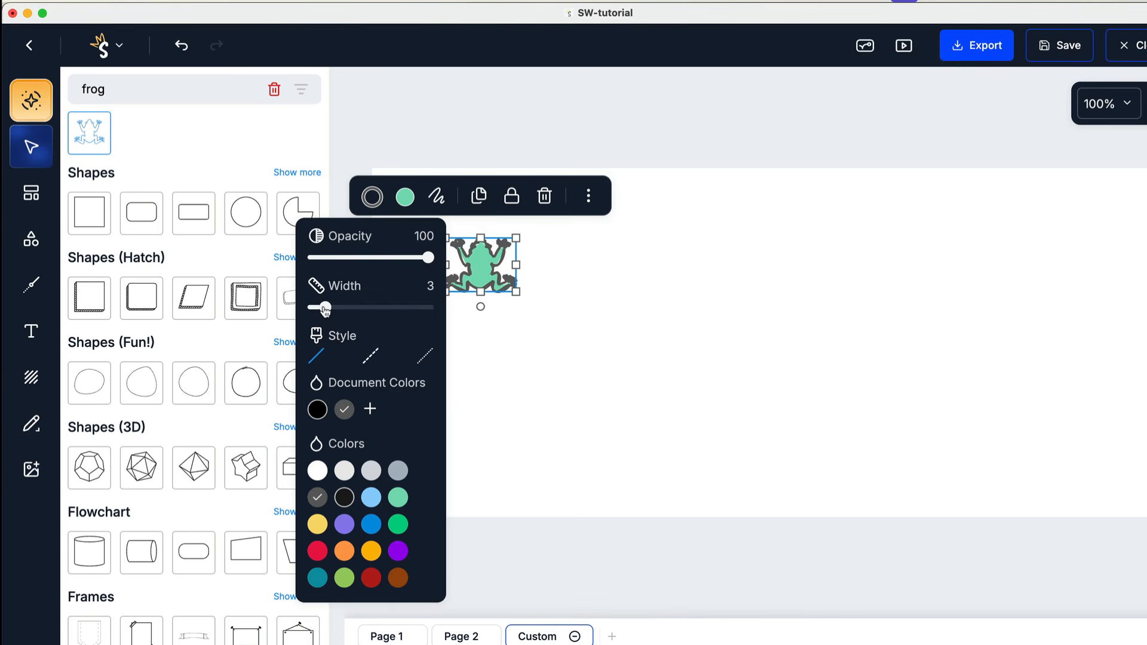
Step: Reduce the frog's Hand Drawn Effect to nearly the minimum and enlarge the frog to about twice its width
left_click(440, 199)
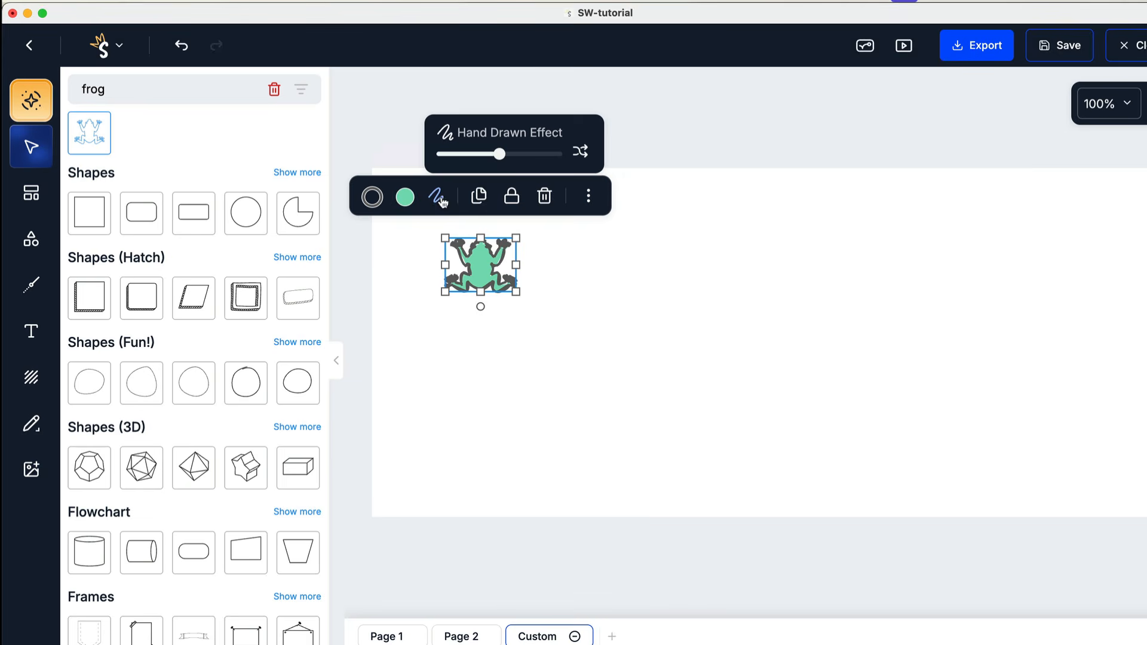
left_click_drag(503, 157, 441, 164)
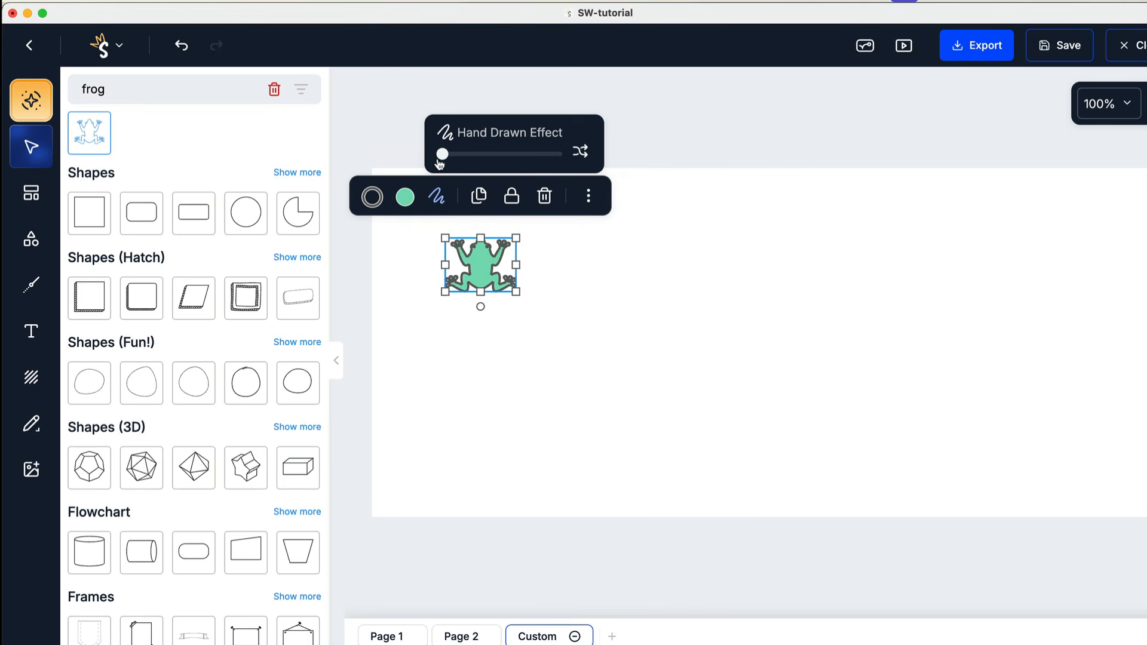
left_click(663, 286)
left_click(481, 254)
left_click_drag(482, 254, 594, 184)
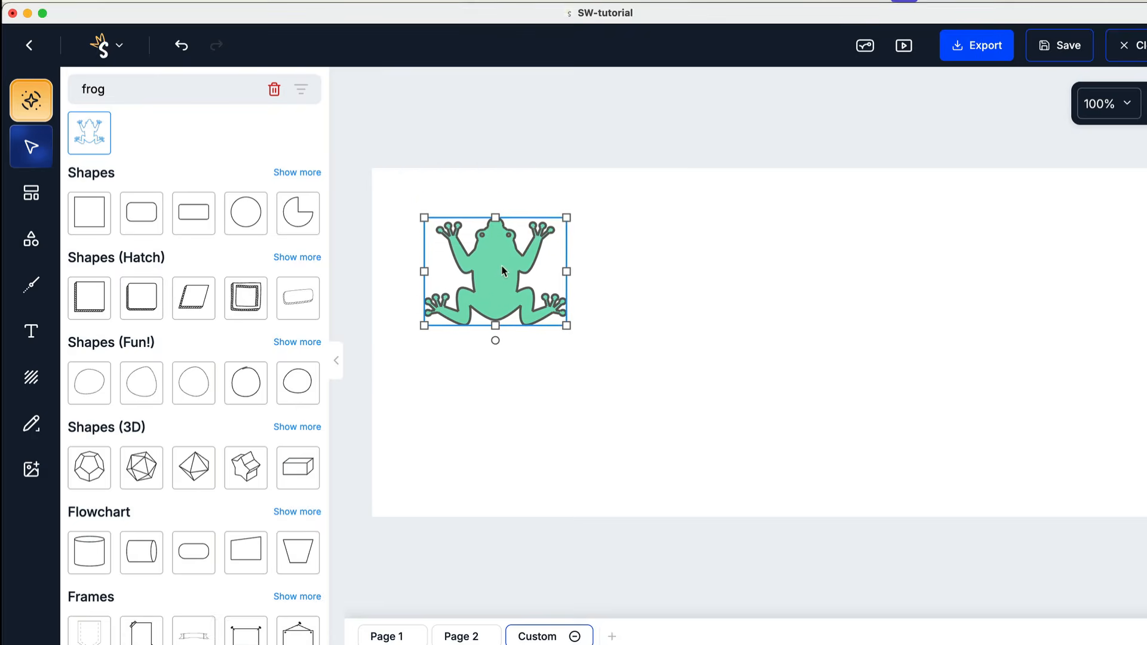
Step: Rotate and vertically flip the frog, finishing with its head upward and a slight clockwise tilt
left_click_drag(495, 343, 467, 337)
right_click(494, 286)
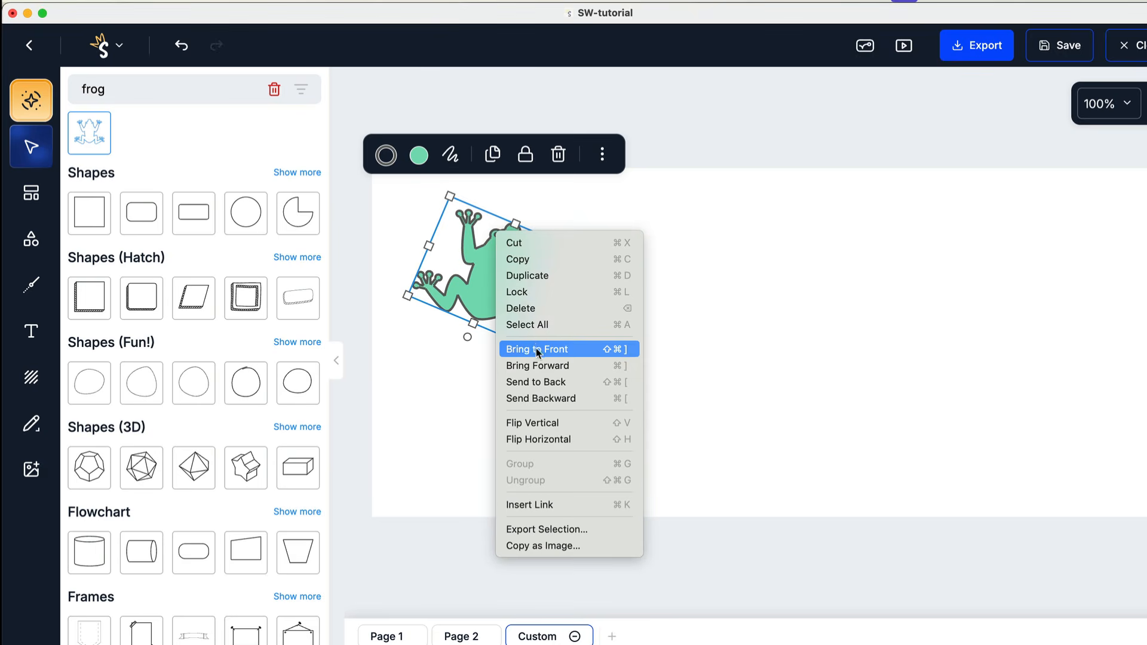
left_click(539, 427)
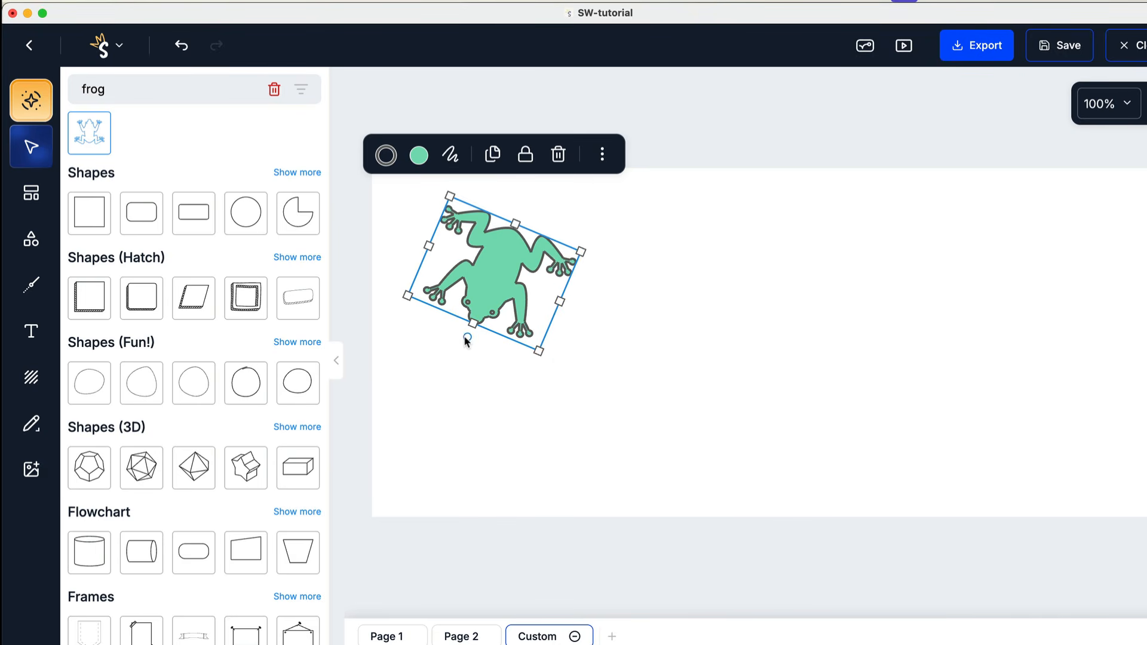
left_click_drag(467, 340, 503, 208)
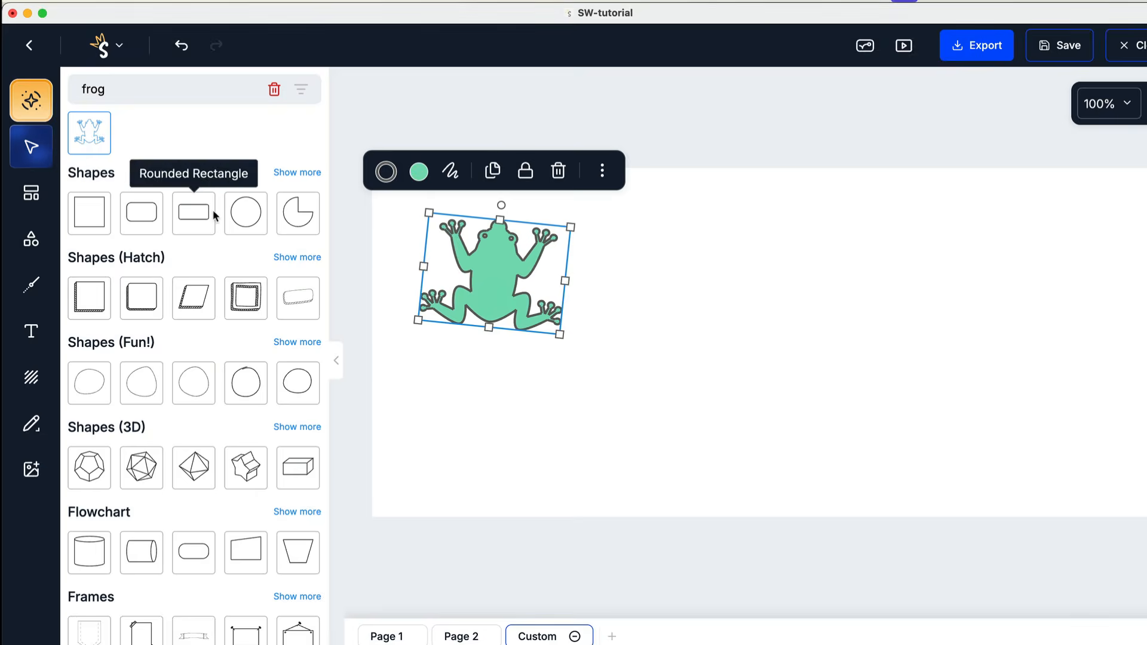
Step: Add a text object reading "Add your text here" beside the frog
left_click(32, 332)
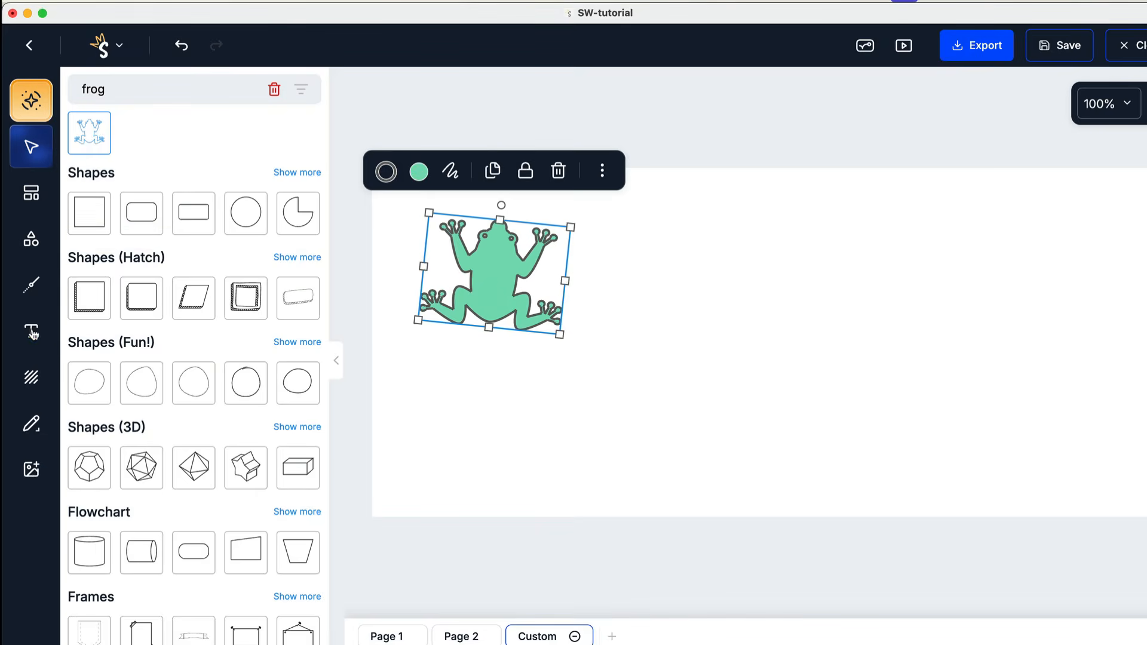
left_click(495, 253)
type("Add")
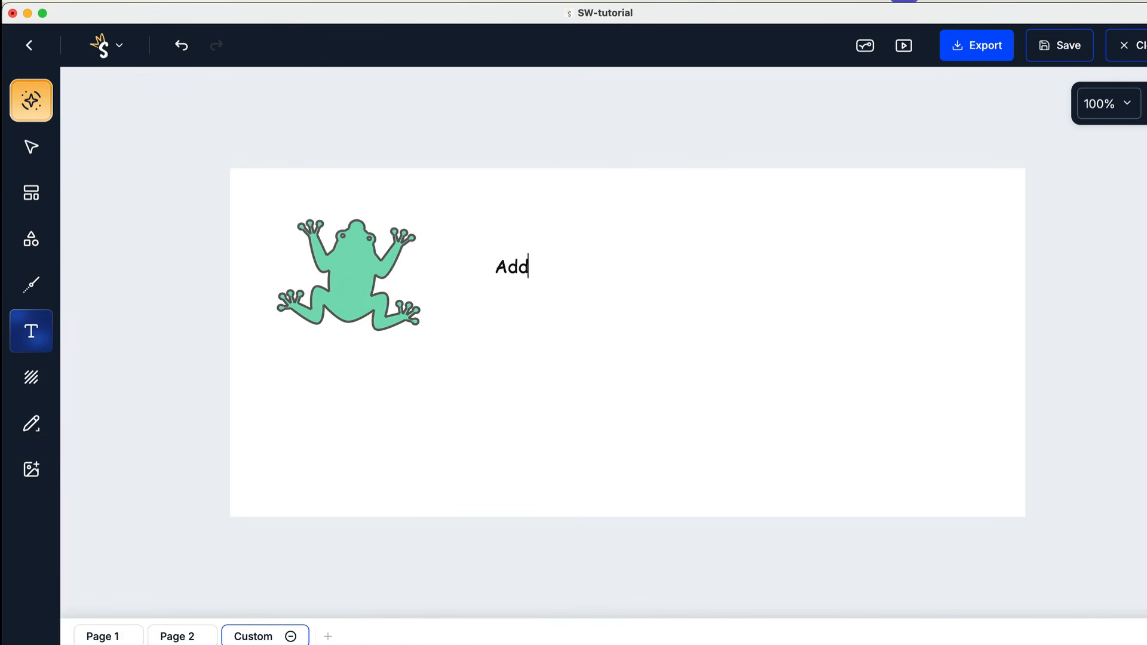
type(" your text here")
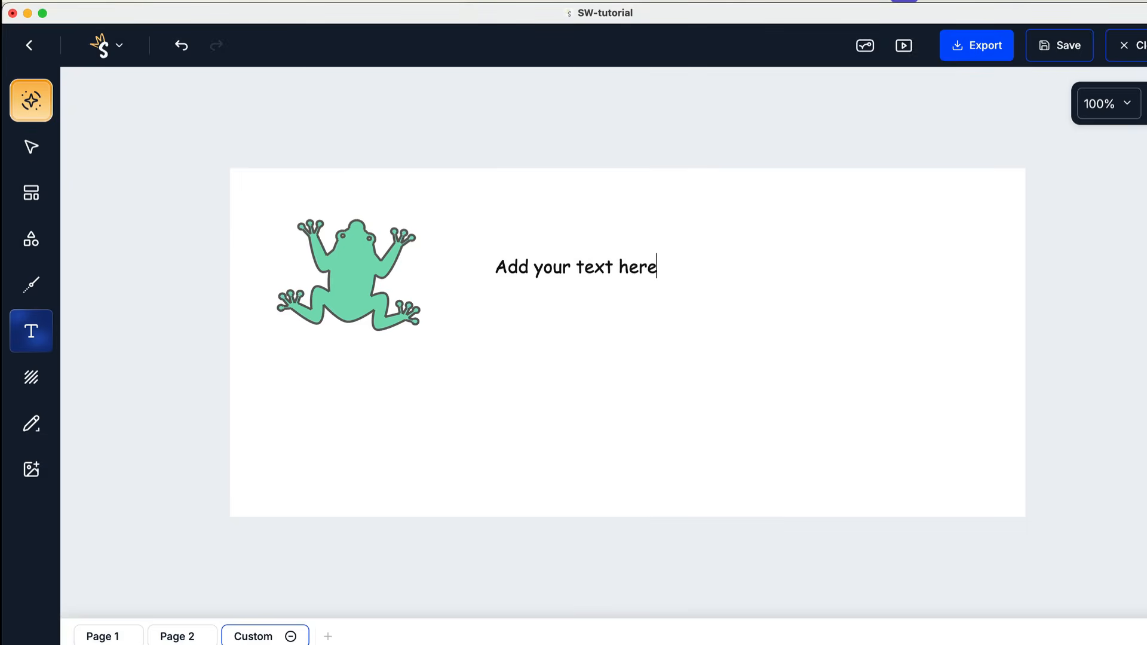
key("Escape")
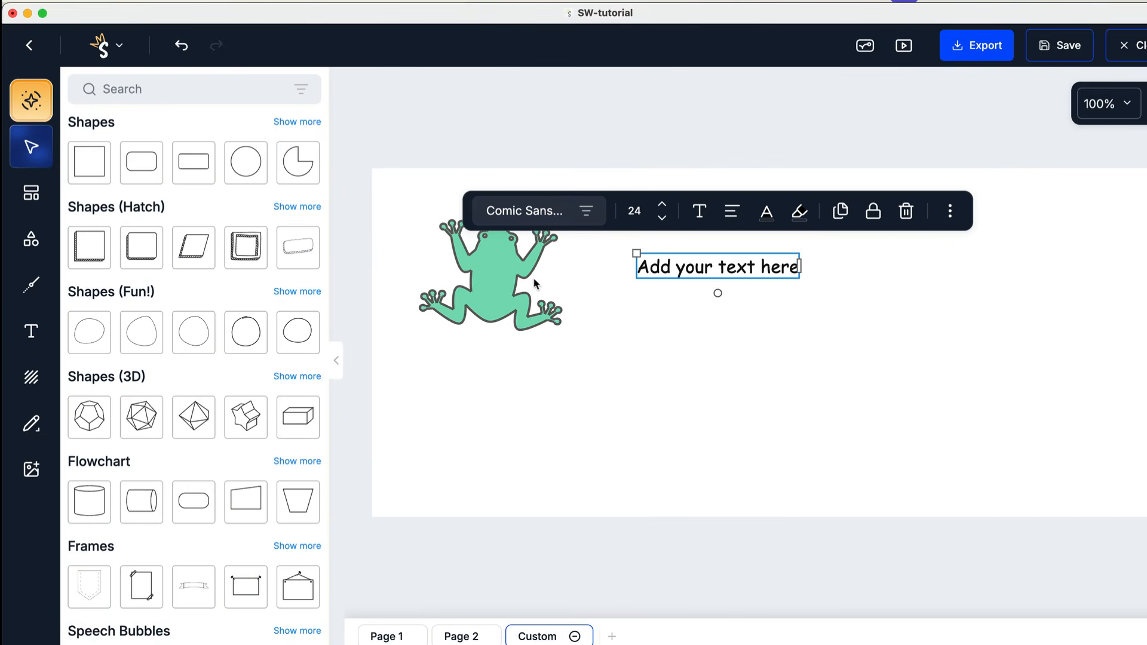
Step: Change the text's font to Baby Boston and enlarge it to size 31
left_click(525, 210)
left_click(515, 396)
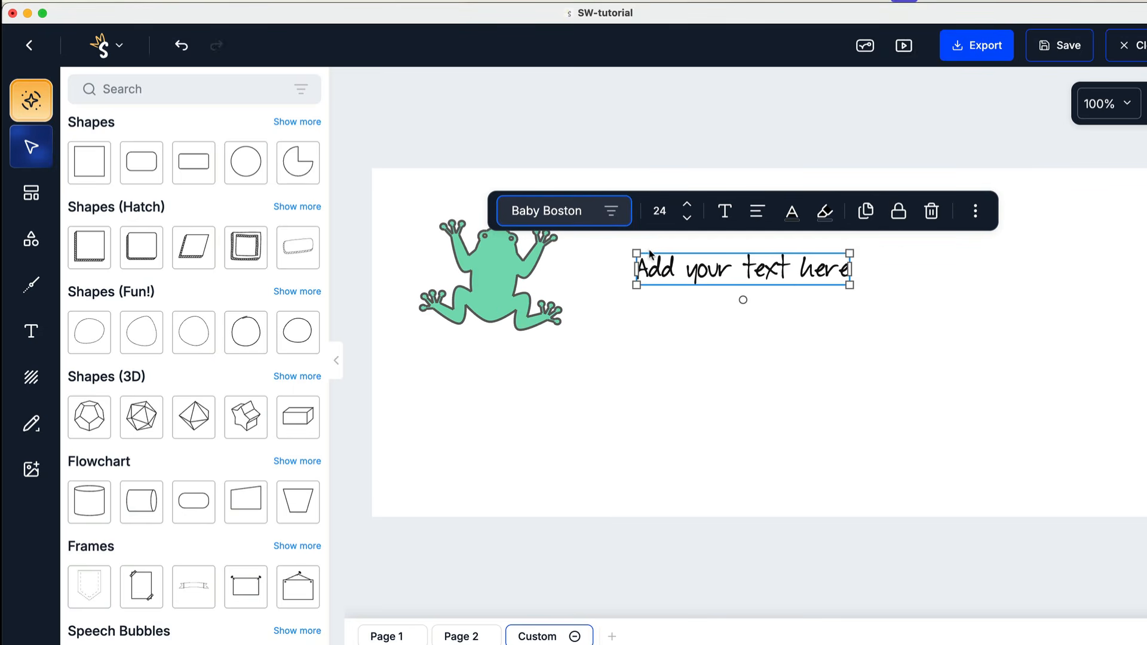
left_click_drag(701, 278, 719, 286)
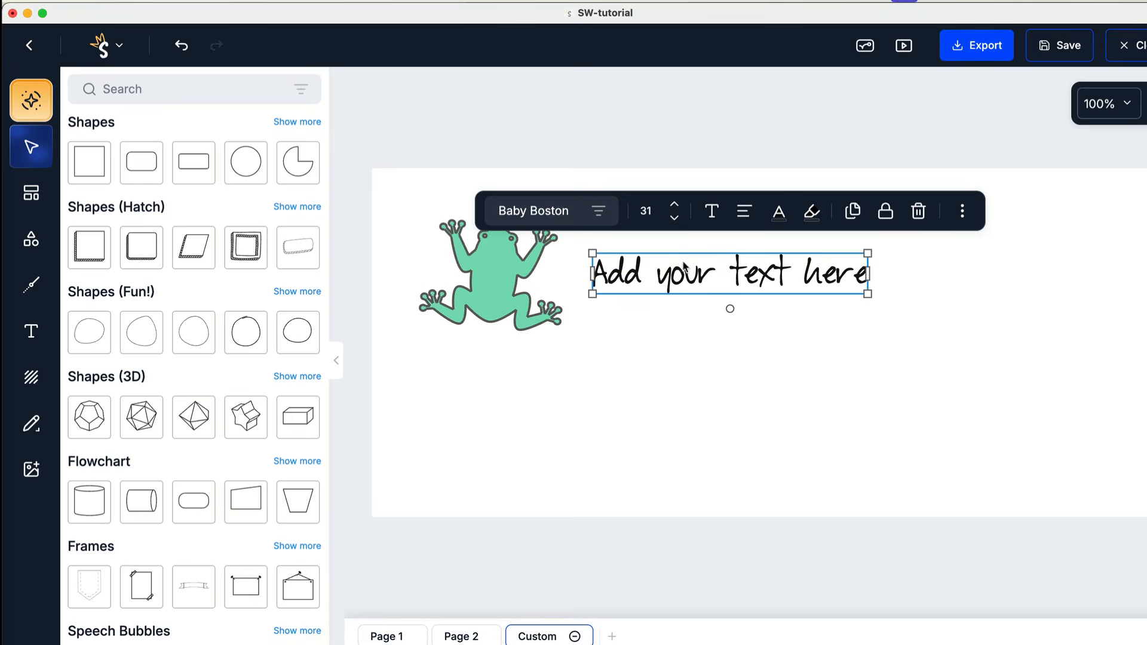
Step: Make the text bold and centered, and resize it to size 35 beside the frog
left_click(714, 212)
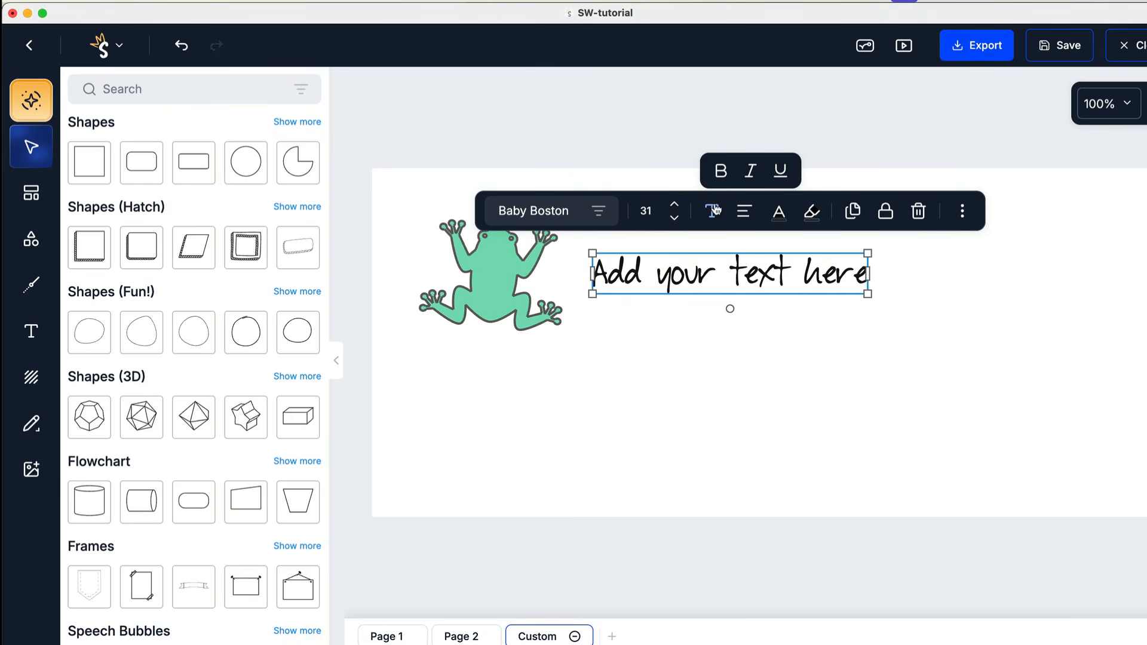
left_click(721, 171)
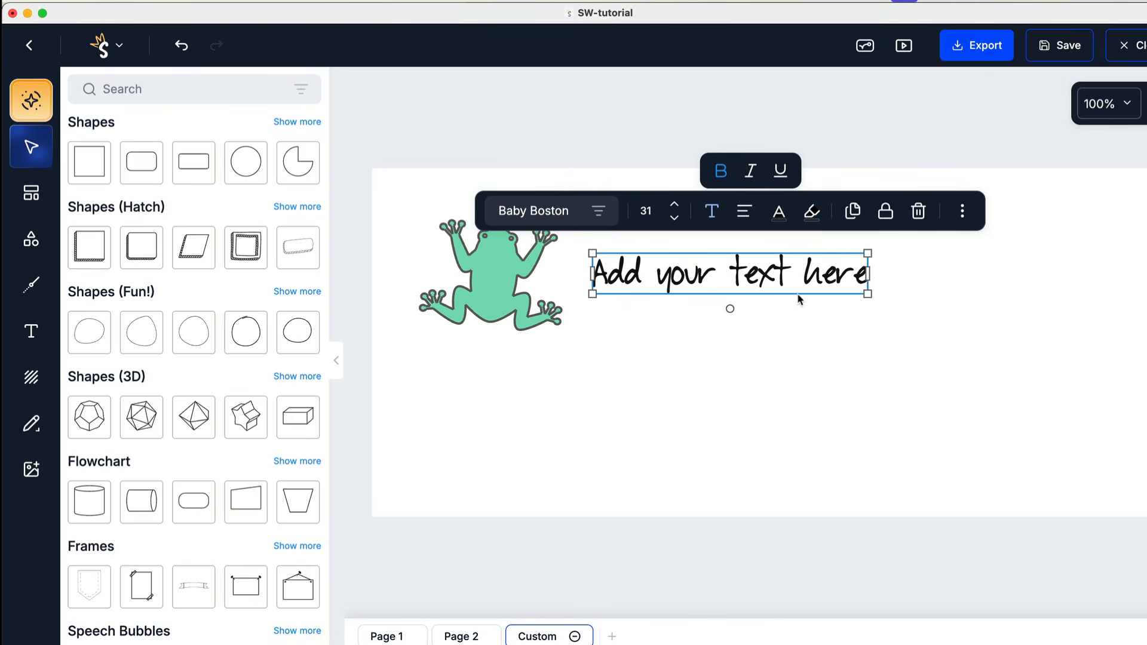
left_click(746, 214)
left_click(783, 144)
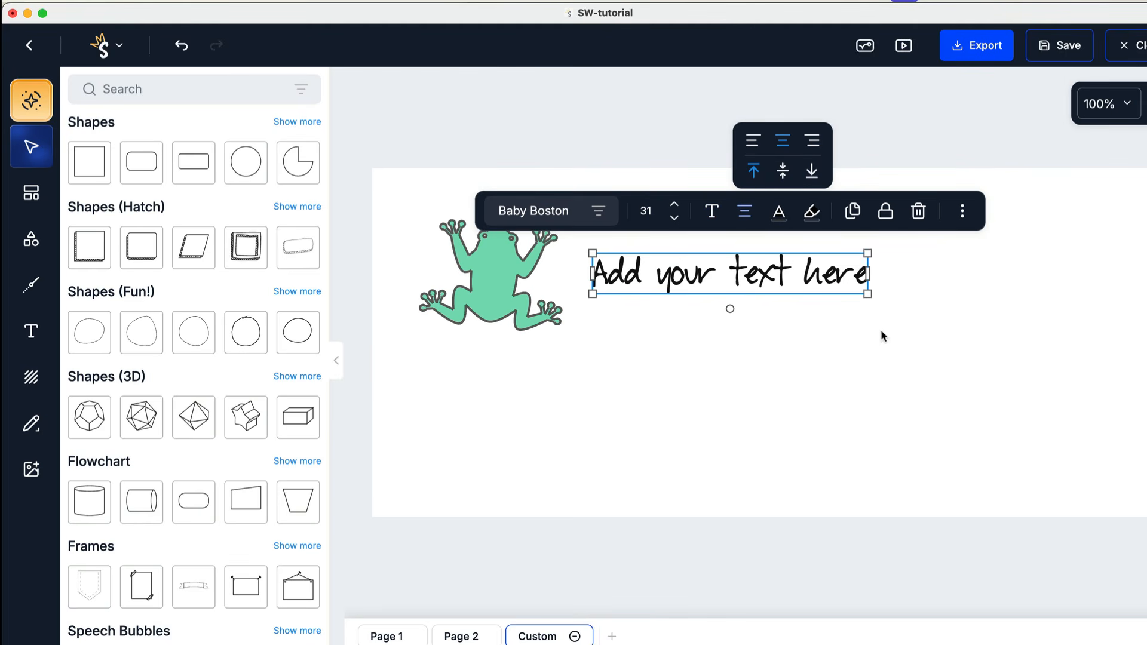
left_click_drag(868, 294, 816, 272)
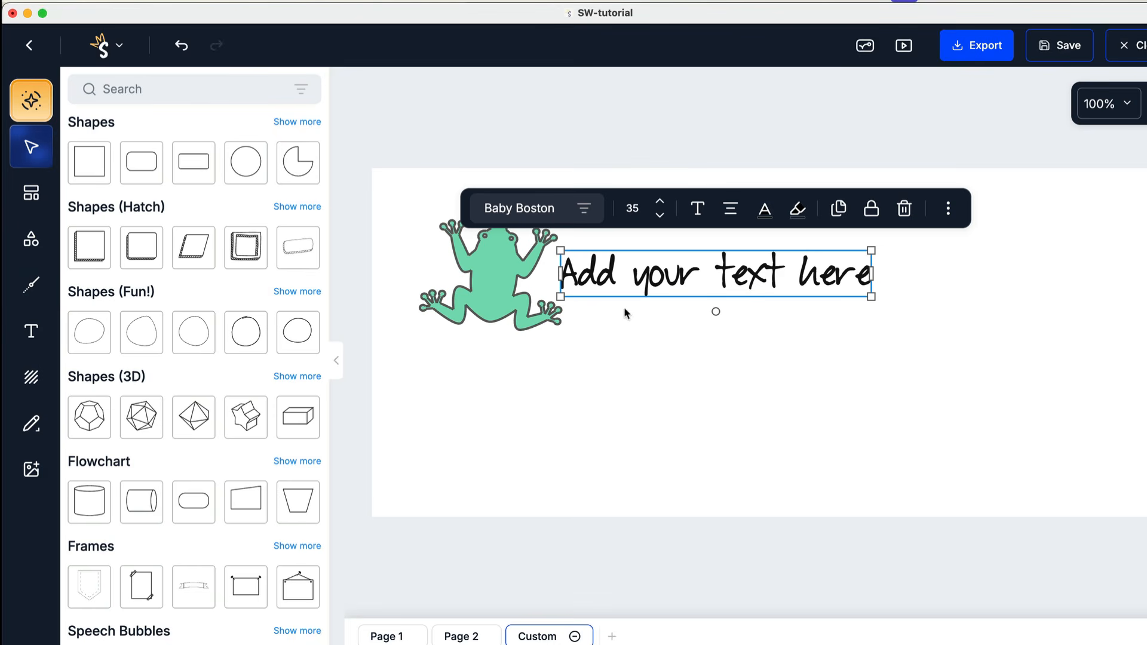
Step: Place the wide-eyed face from the Animated Icons collection on the page just below the start of the text
scroll(179, 269, "down", 3)
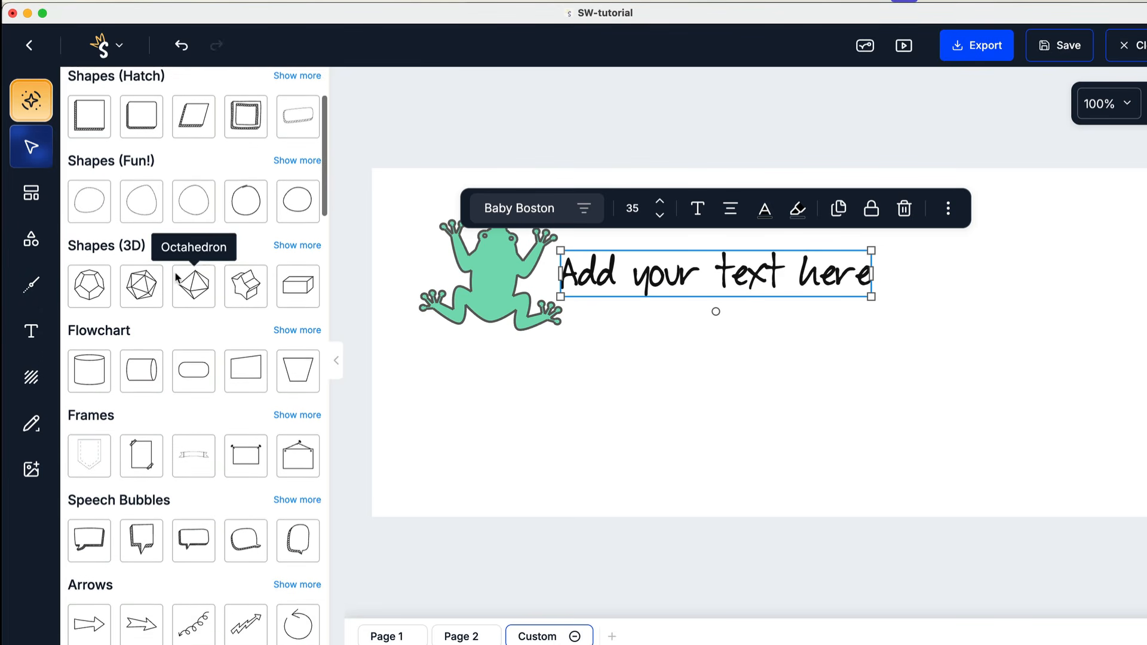
left_click(296, 327)
scroll(220, 413, "down", 3)
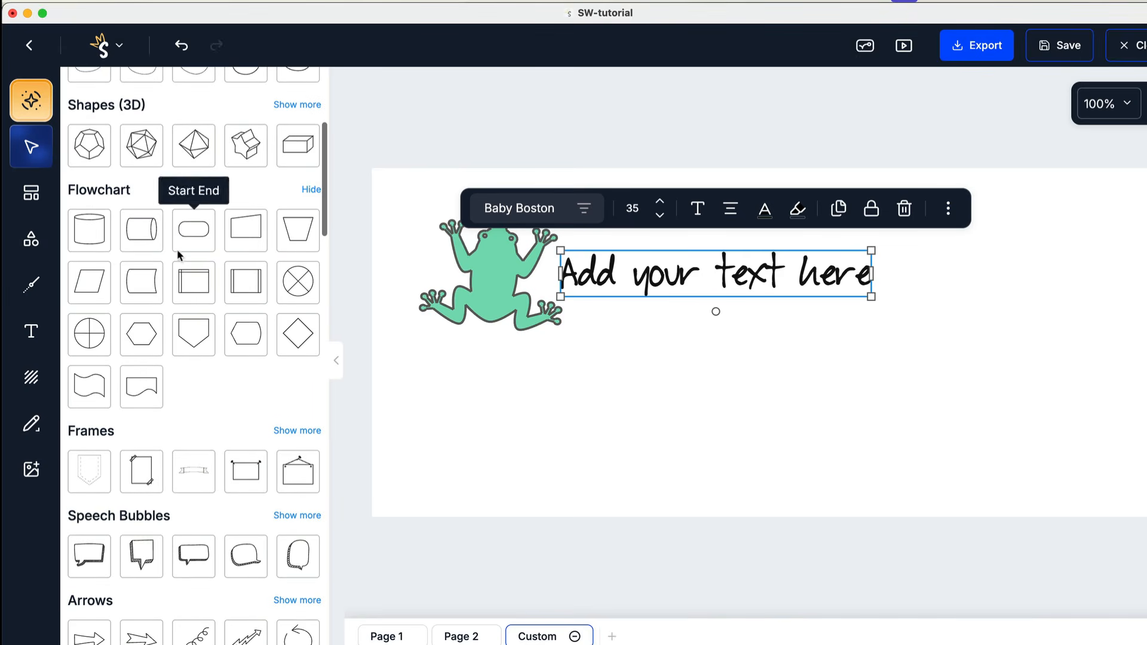
scroll(212, 322, "down", 2)
scroll(233, 304, "down", 8)
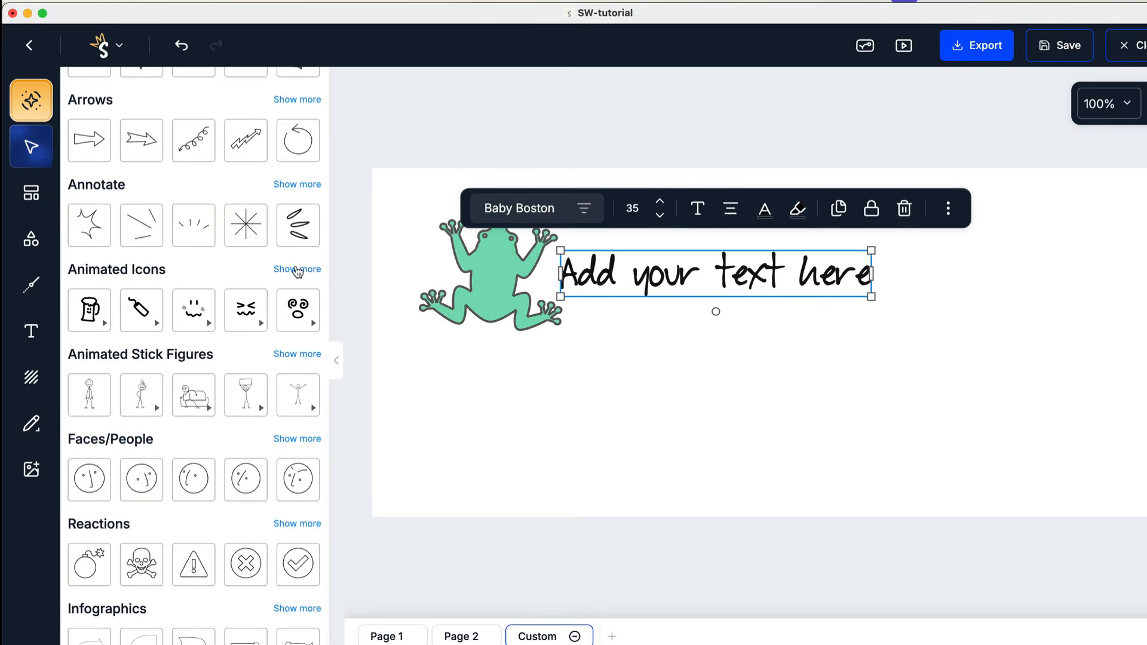
left_click(297, 269)
left_click_drag(141, 361, 662, 382)
left_click_drag(701, 347, 758, 299)
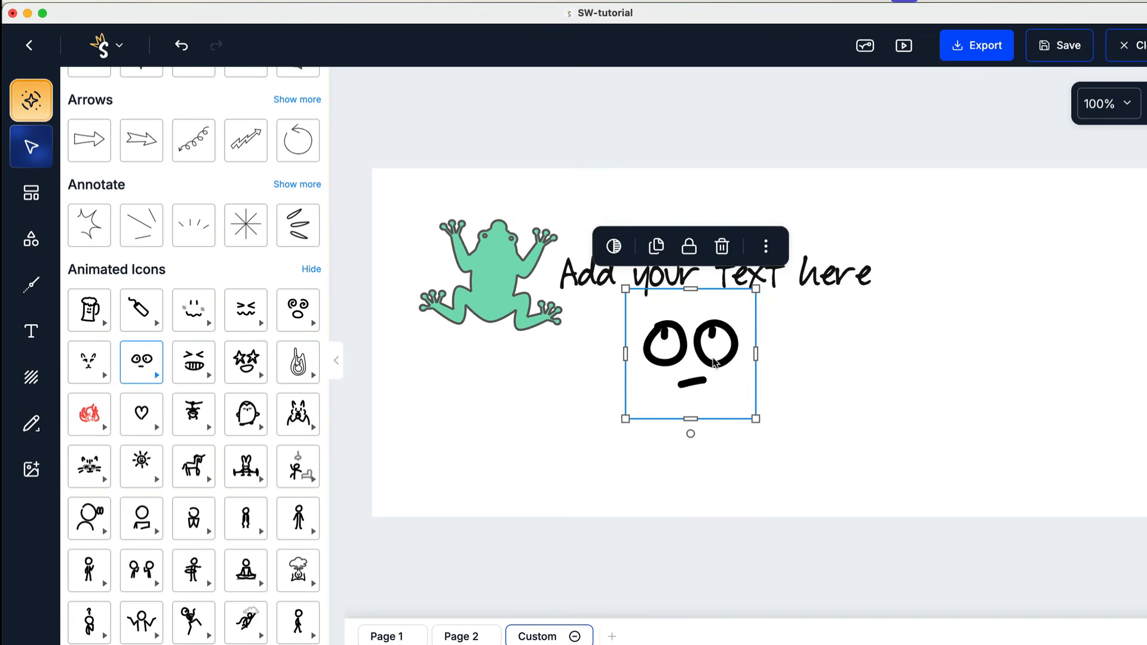
left_click_drag(715, 363, 650, 357)
left_click(384, 202)
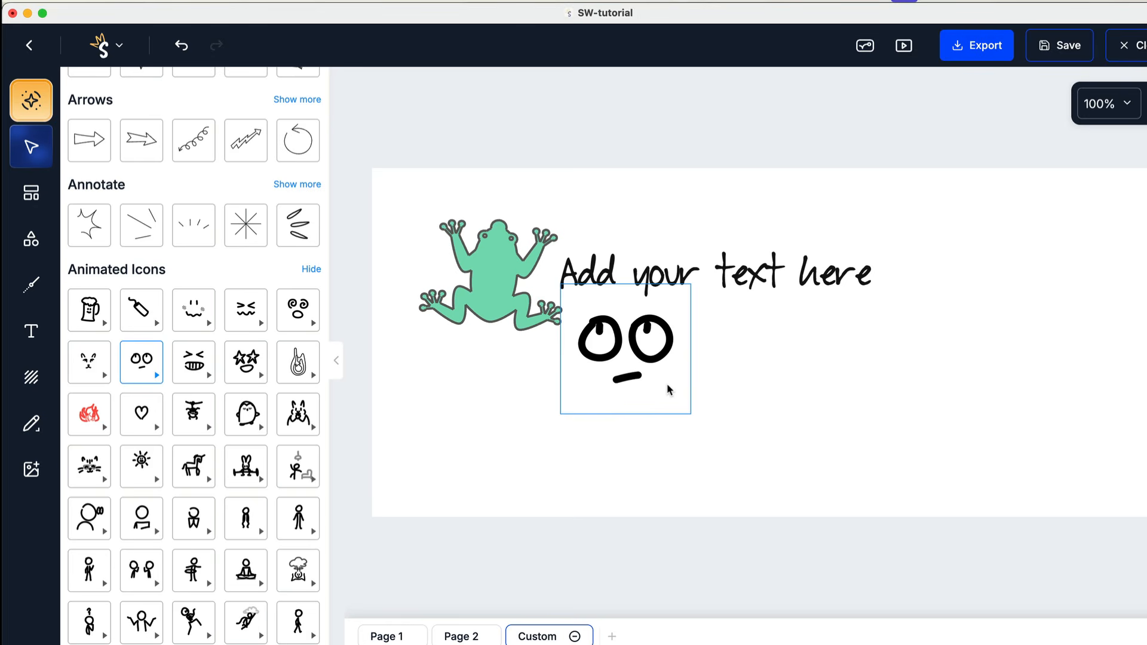
Step: Copy the frog and the text together and paste them onto a new page
left_click(508, 222)
right_click(661, 274)
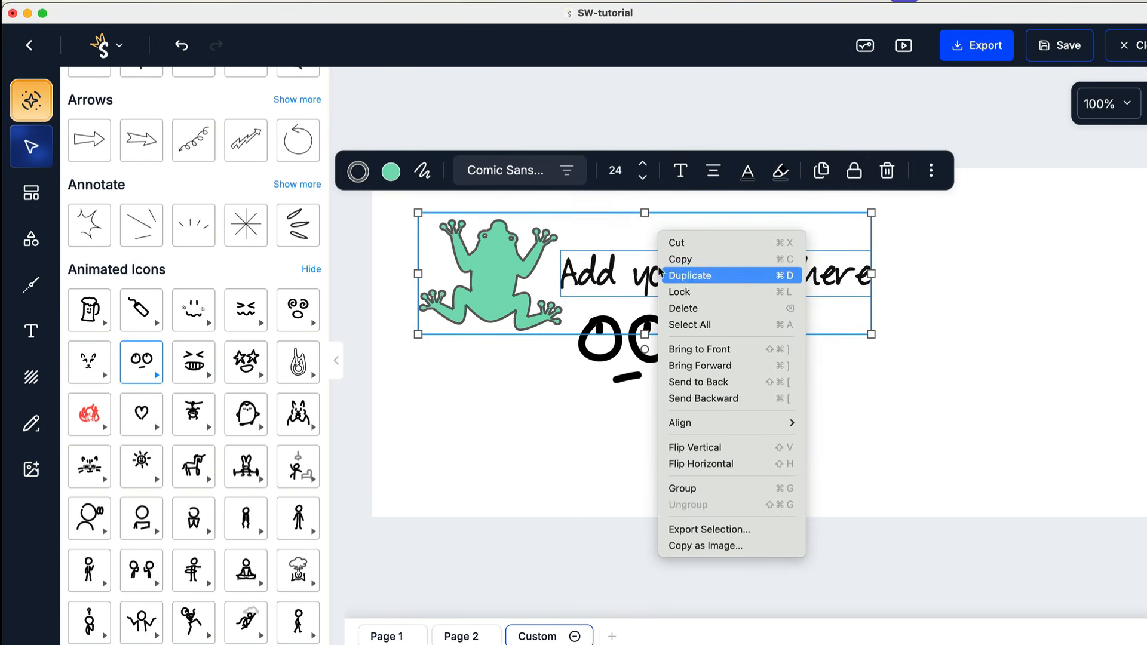
left_click(669, 257)
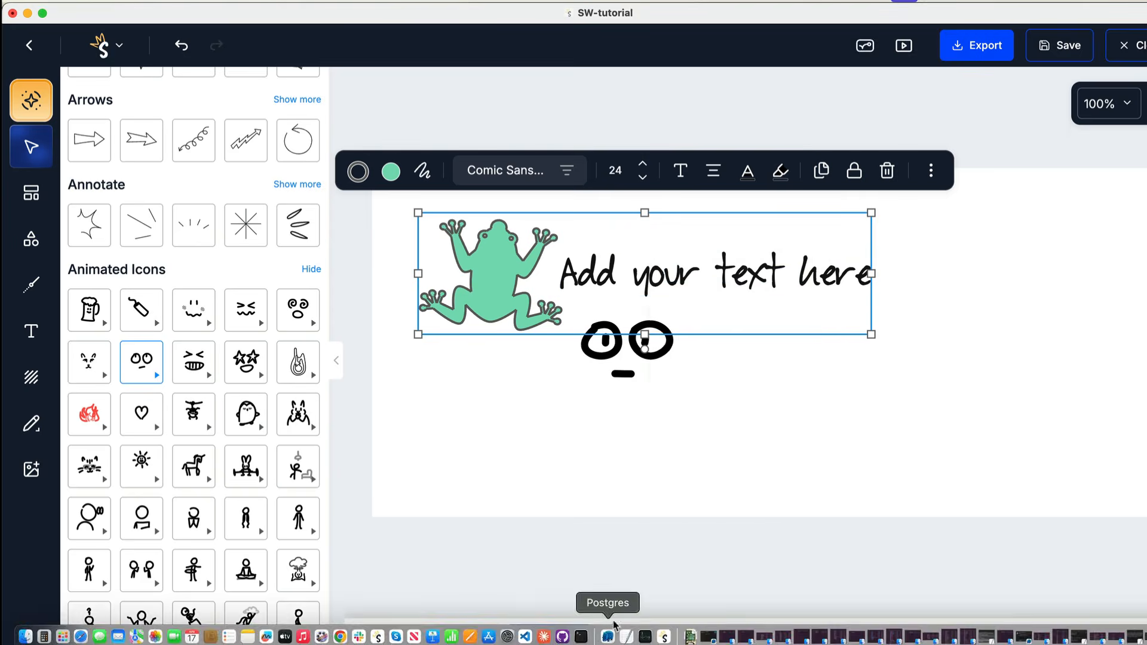
left_click(612, 637)
right_click(545, 305)
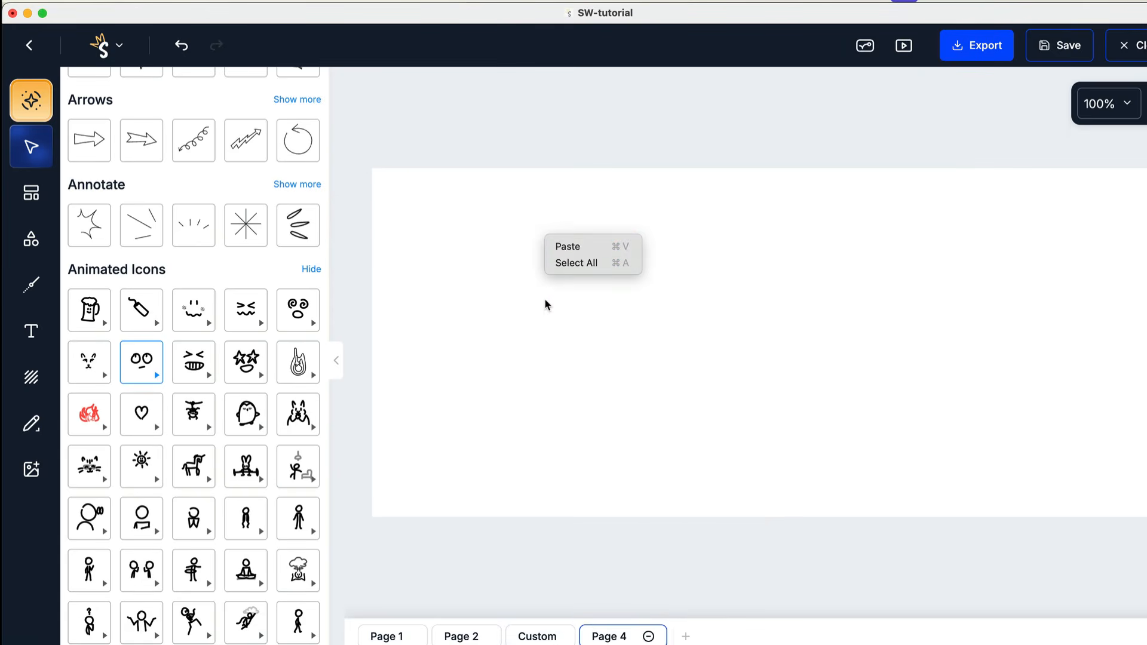
left_click(561, 245)
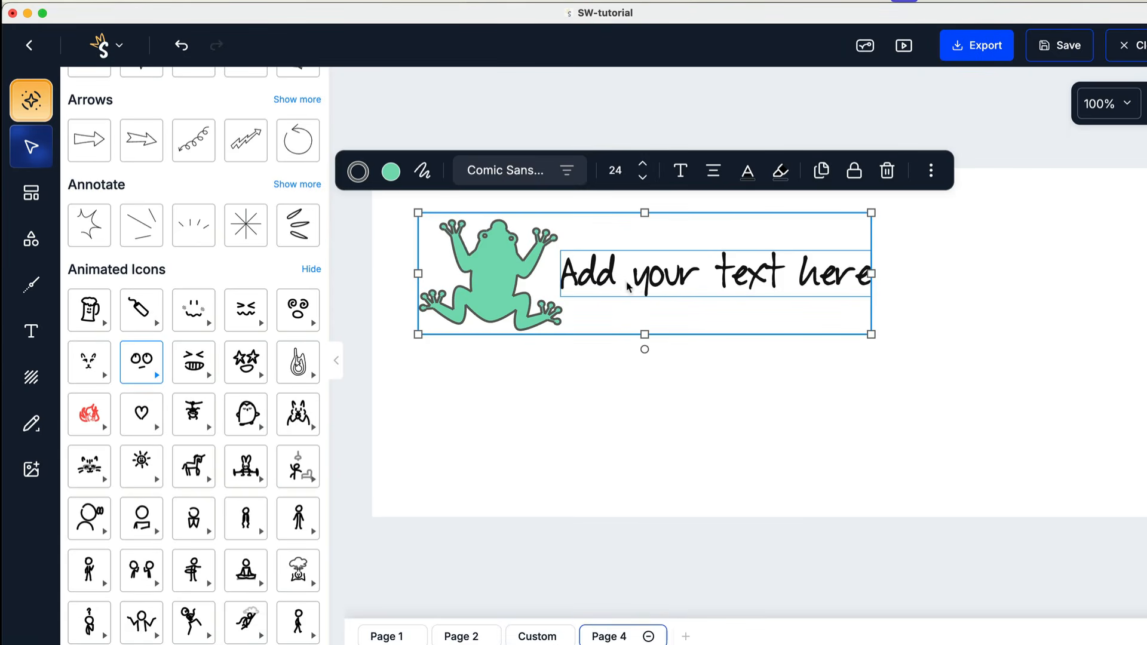
Step: Shift the pasted frog and text slightly down and right, and move the text alone toward the page's lower-right corner
left_click_drag(690, 306, 713, 331)
left_click(506, 185)
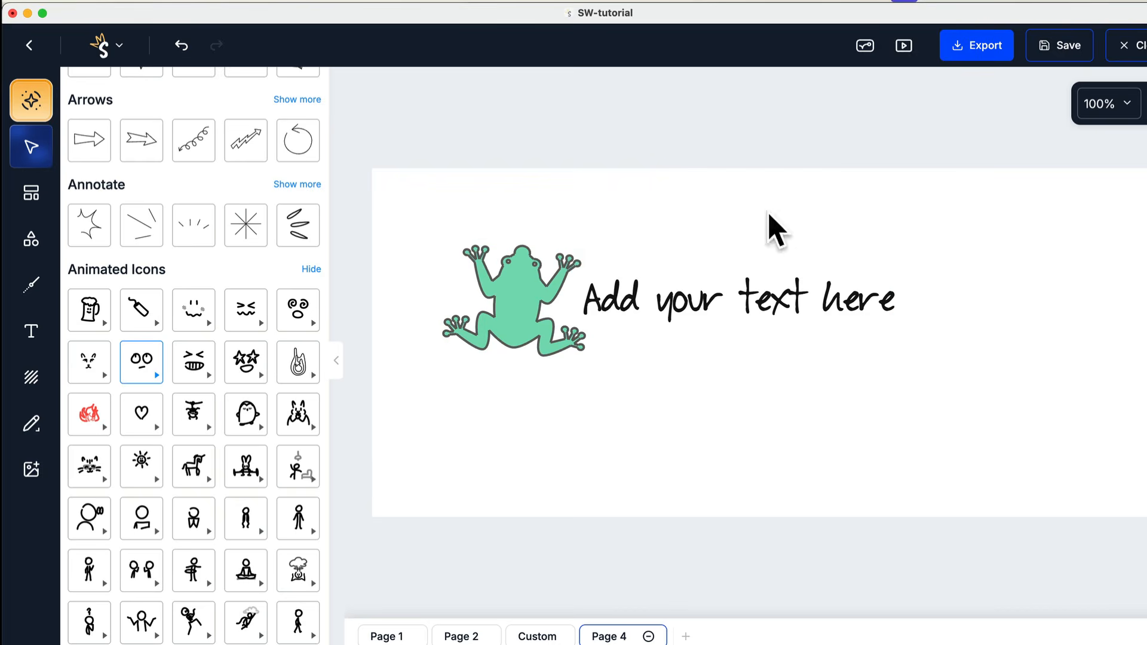
left_click(508, 319)
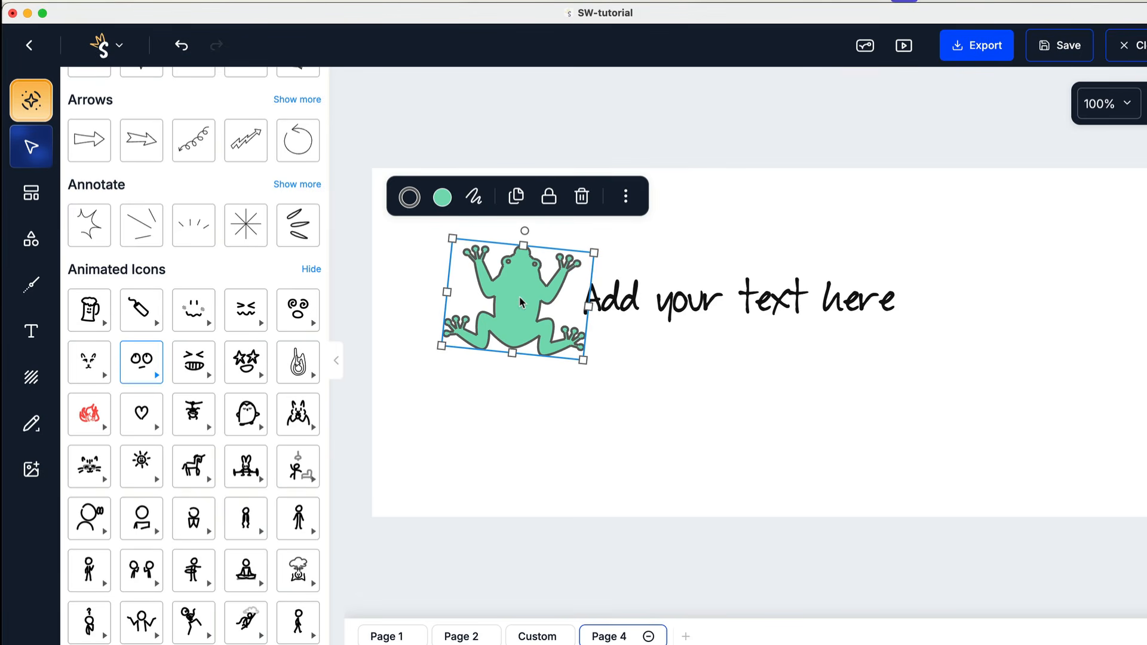
left_click(659, 349)
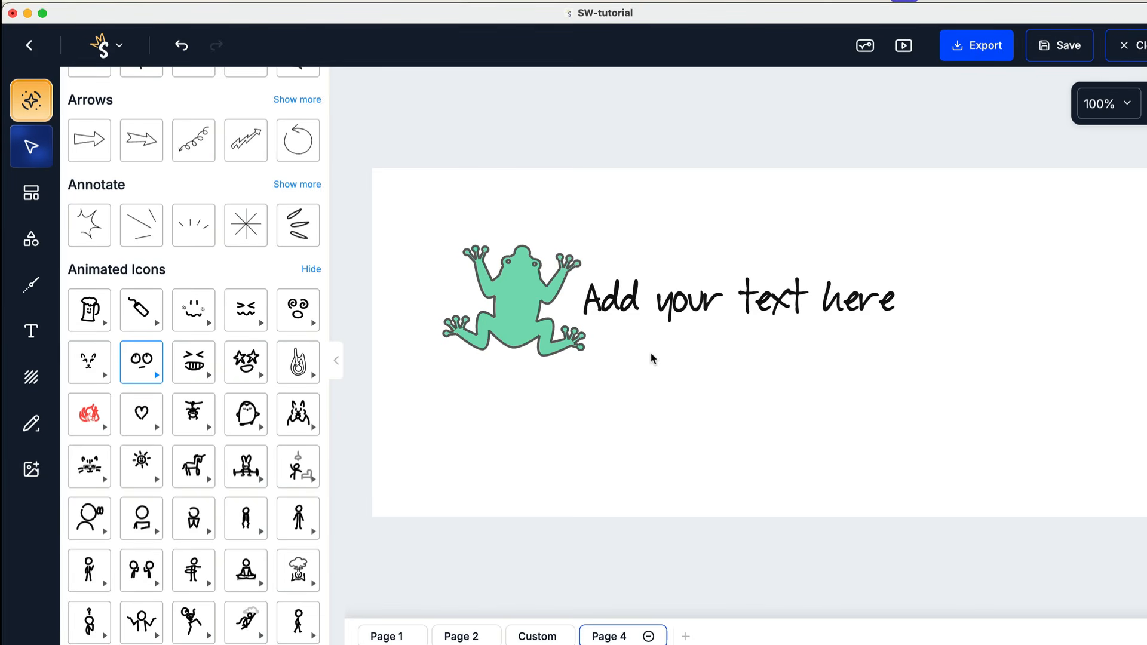
left_click_drag(701, 295, 974, 464)
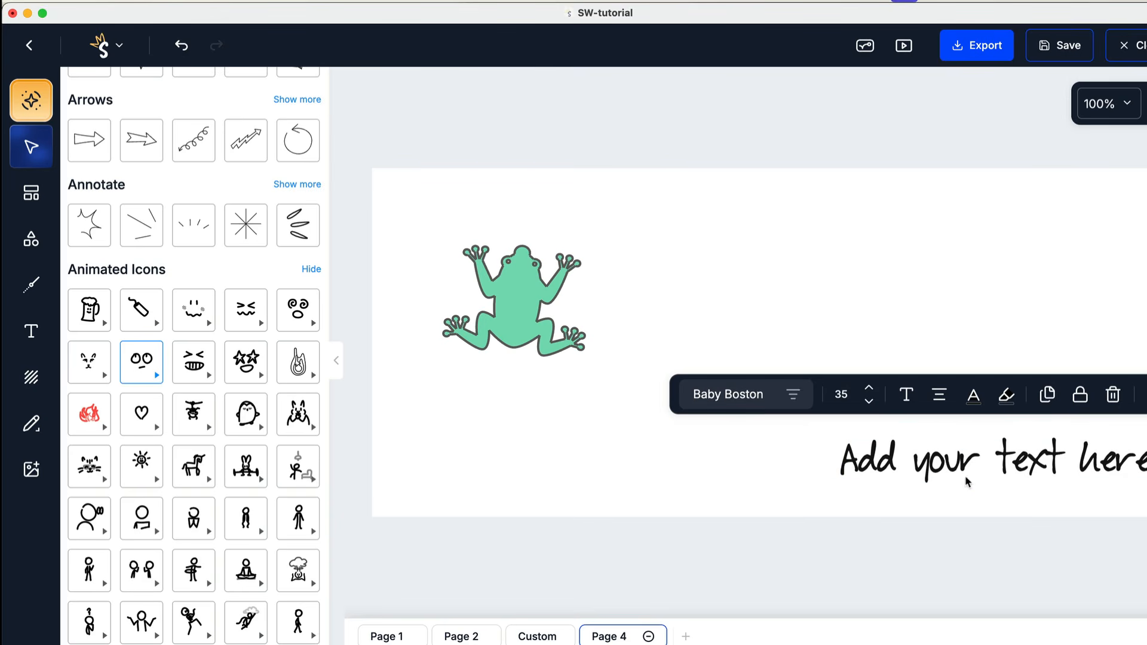
left_click(661, 178)
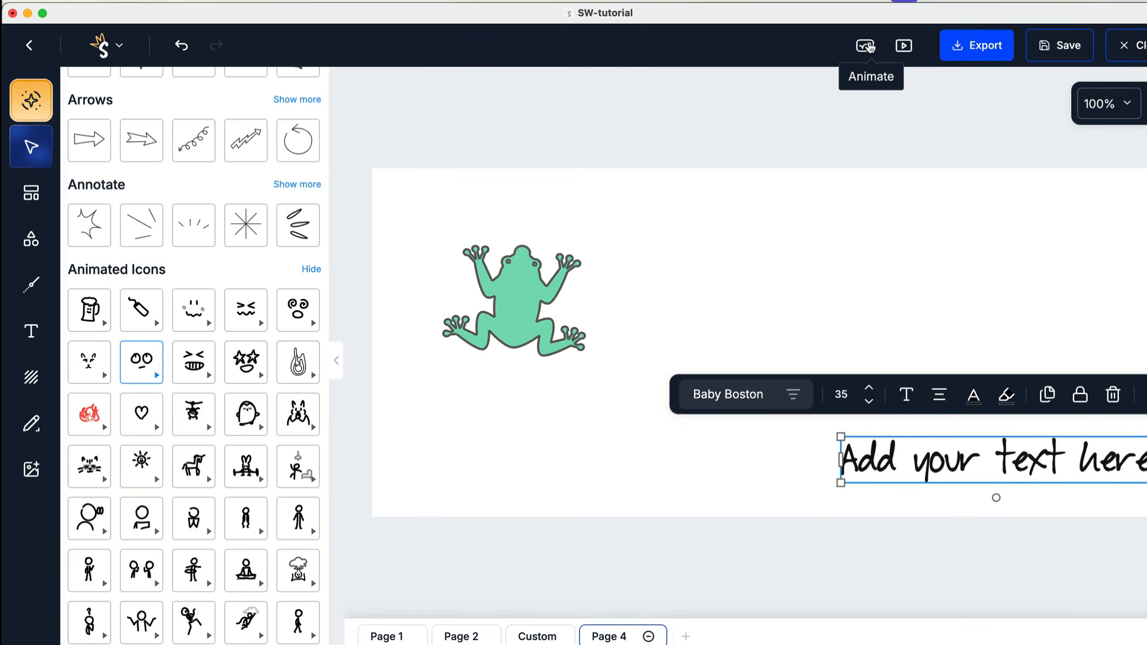
left_click(703, 219)
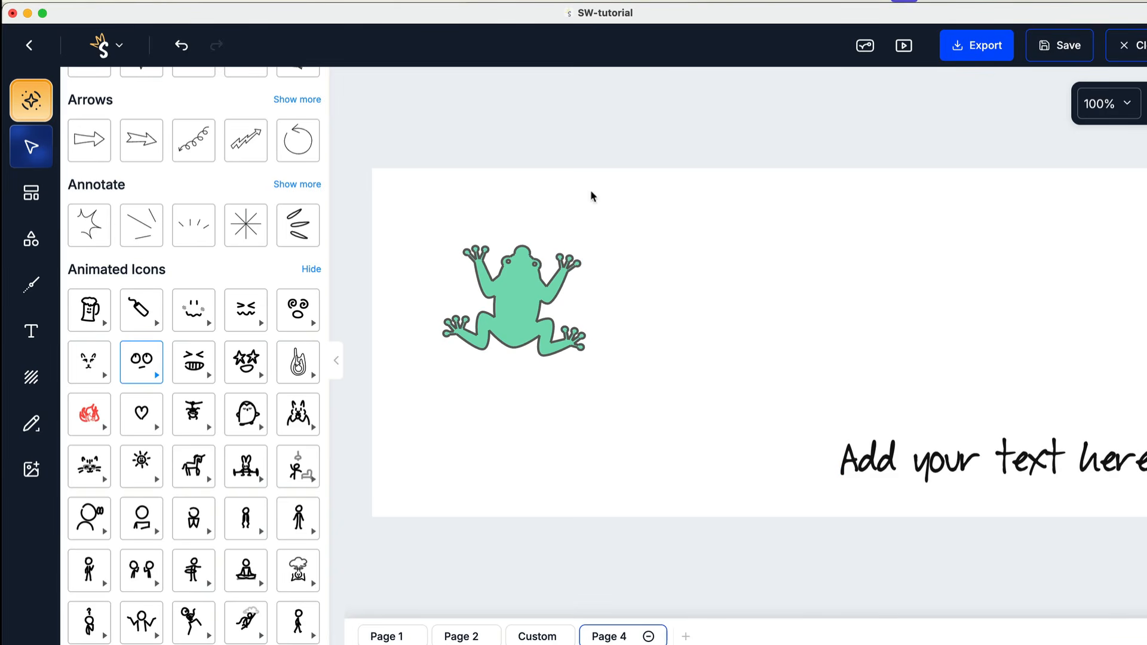
Step: Leave the shape library and show the template library
scroll(182, 171, "up", 2)
scroll(179, 173, "up", 10)
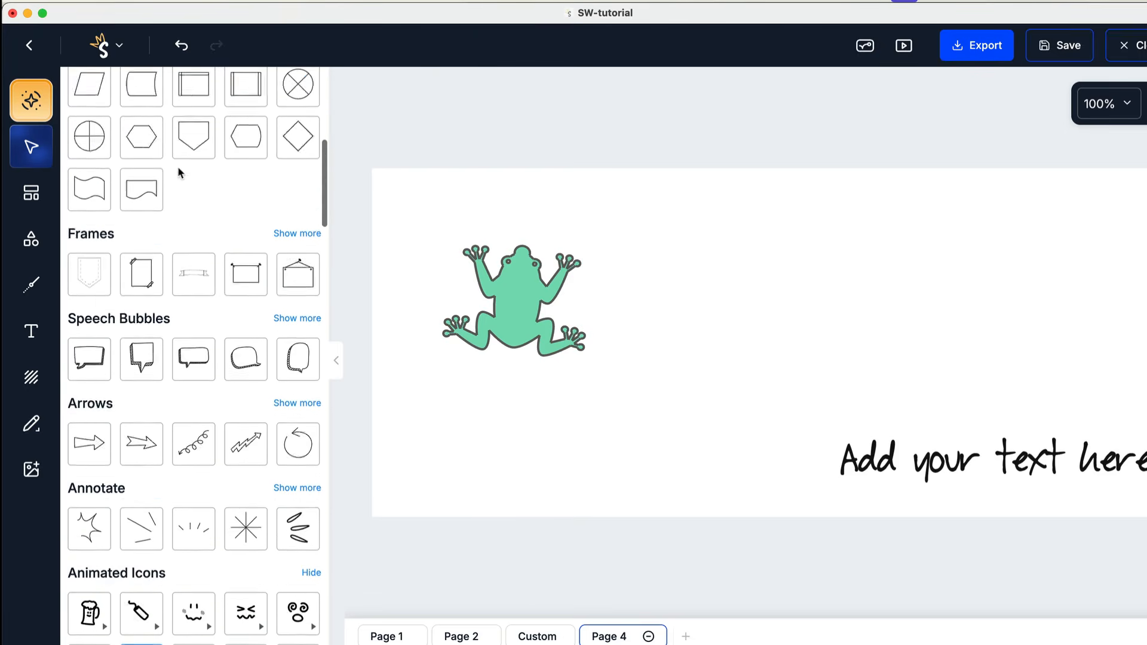
left_click(32, 196)
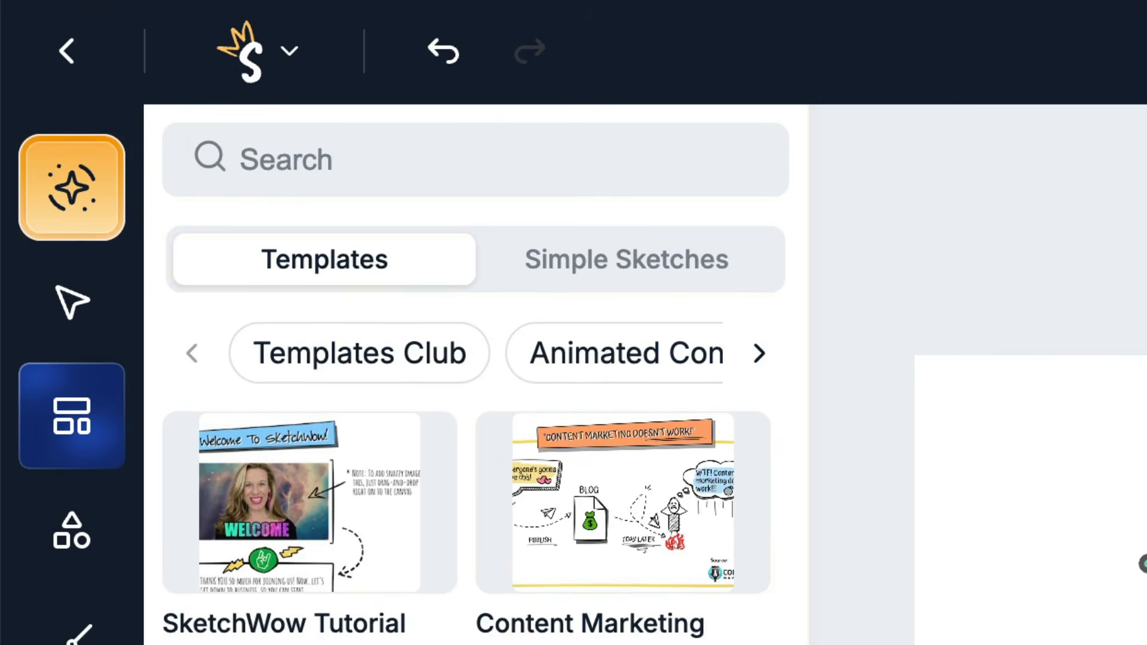
Step: Examine the commands offered under File, Edit, View and Help in the application's main menu
left_click(291, 54)
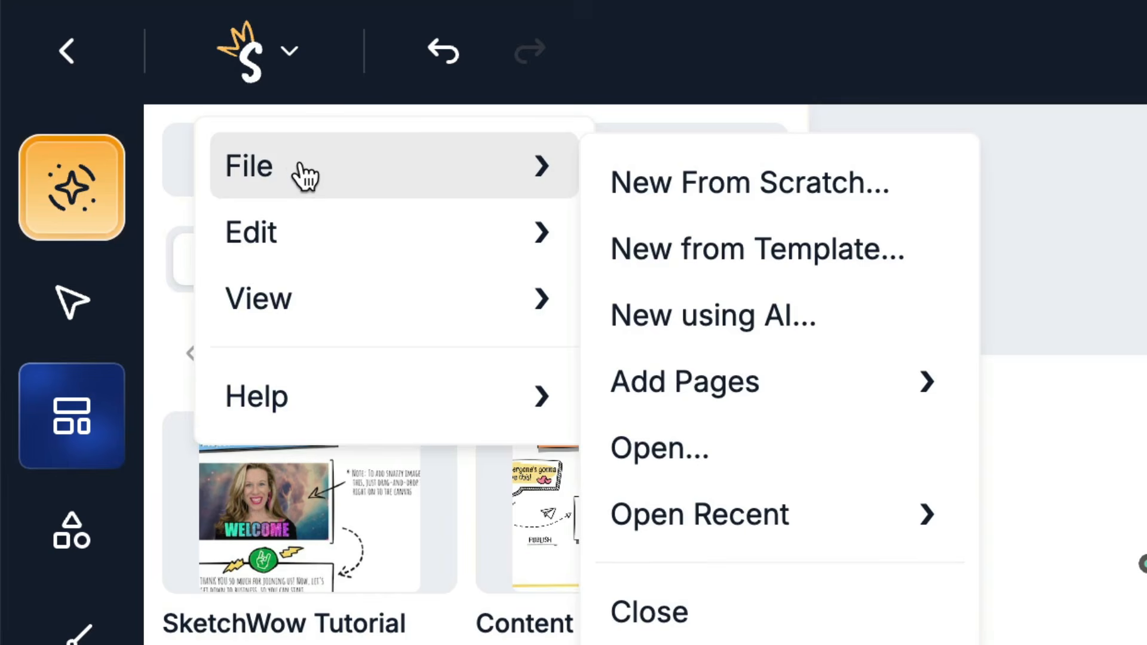
mouse_move(286, 240)
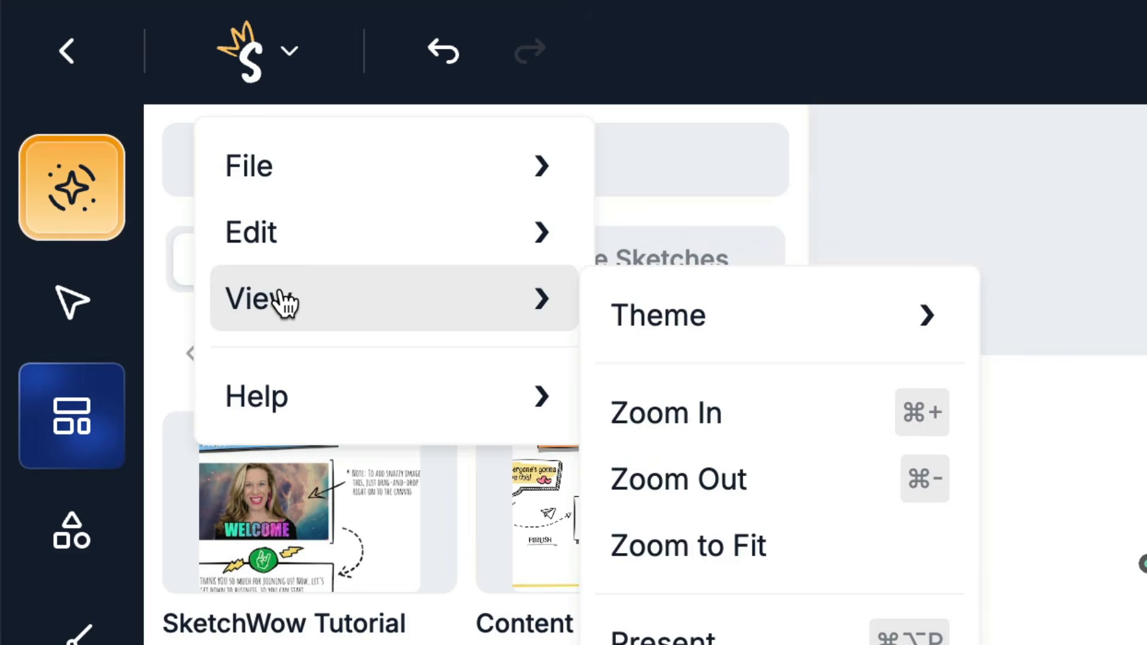
mouse_move(433, 366)
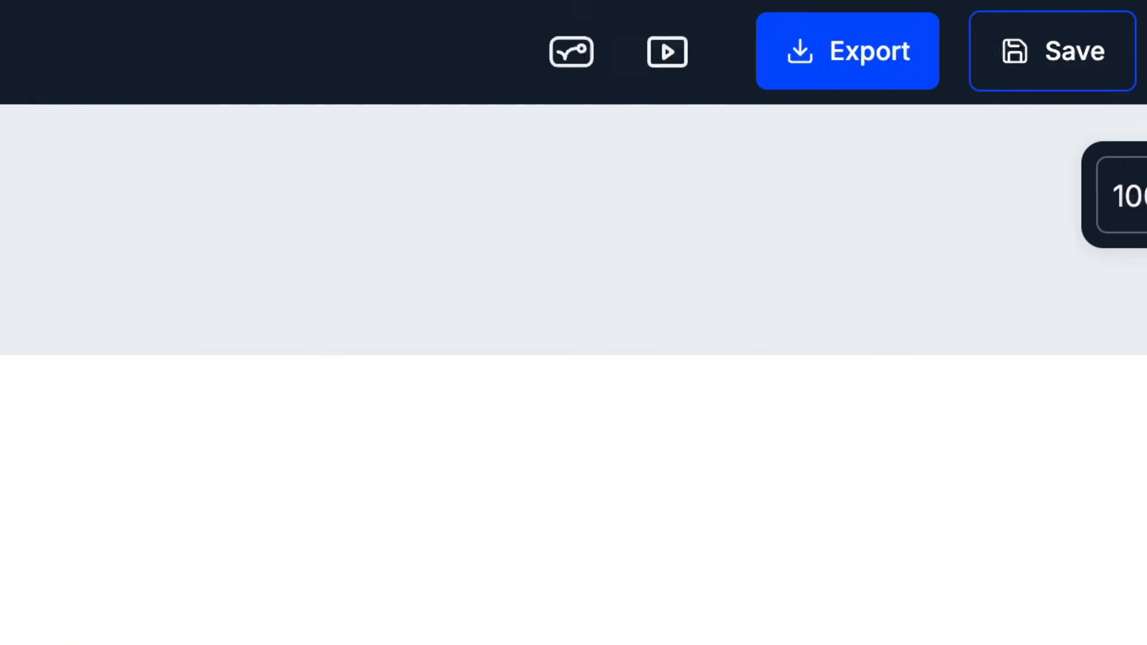
left_click(1072, 199)
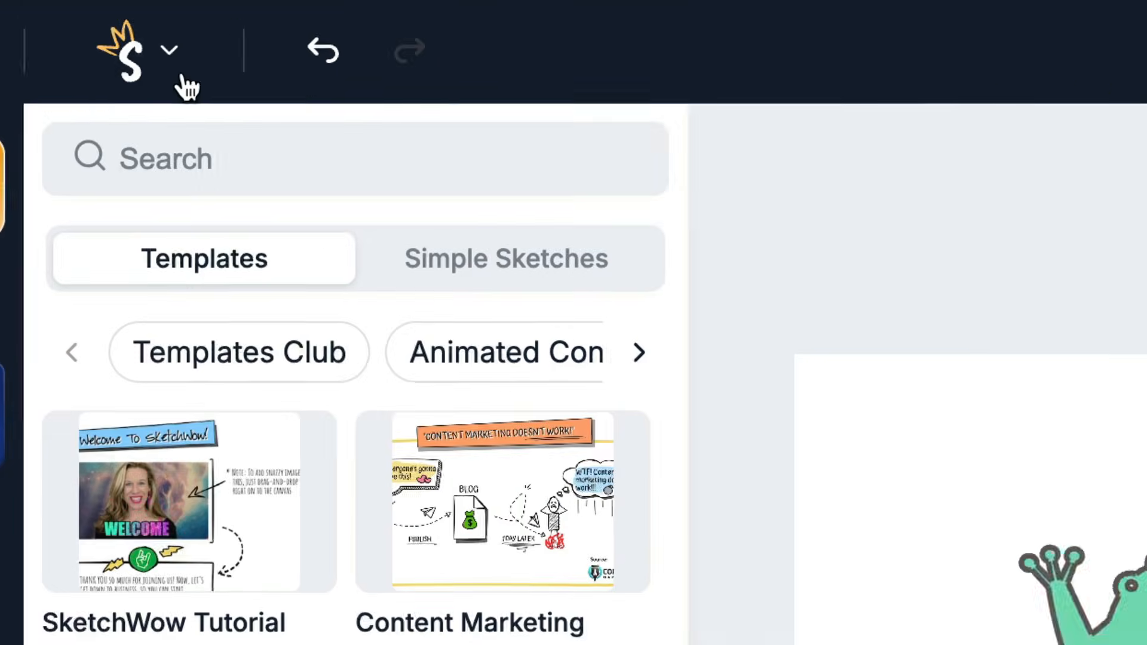
left_click(169, 57)
mouse_move(410, 415)
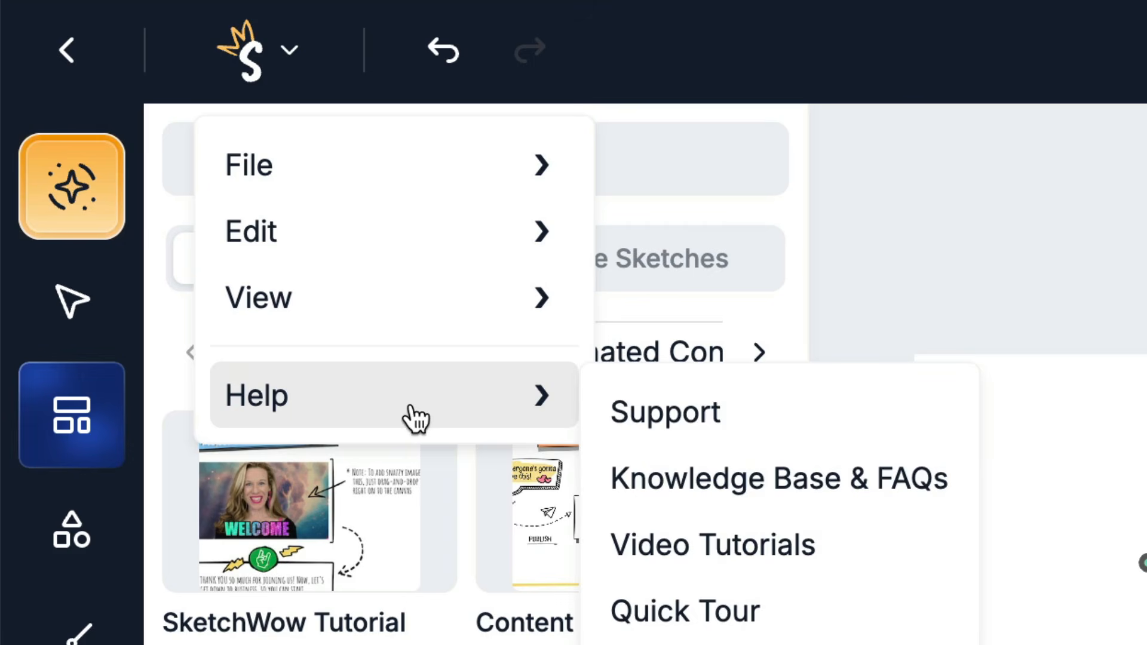
Step: Open the online Knowledge Base & FAQs and look through the How To Add Animation article
left_click(809, 490)
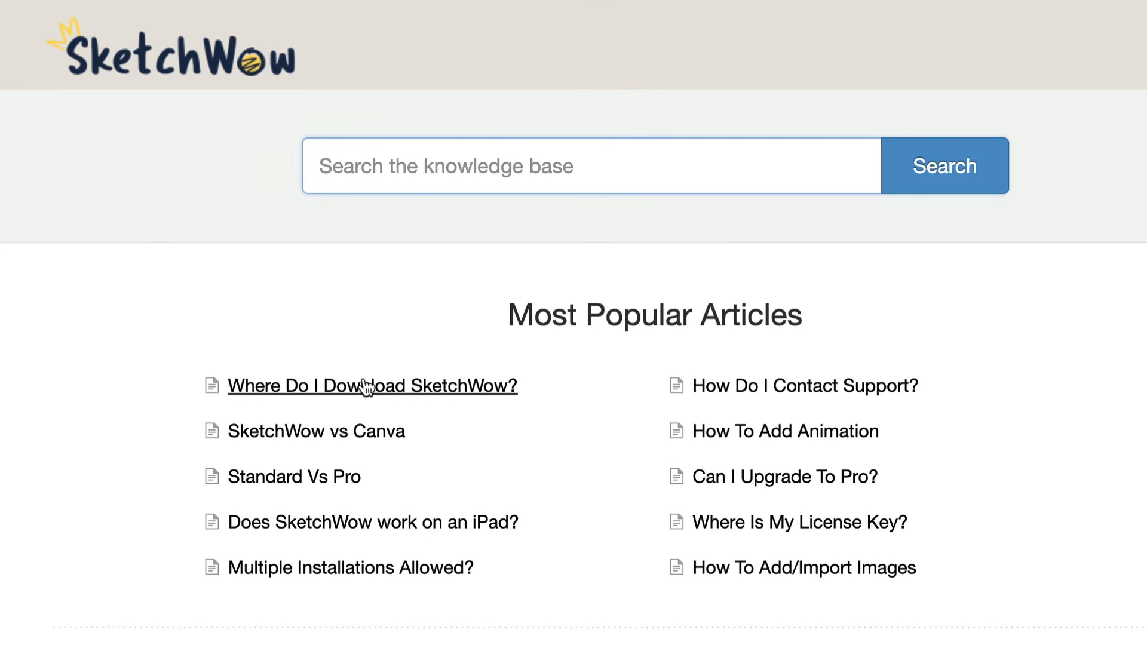
scroll(535, 369, "down", 1)
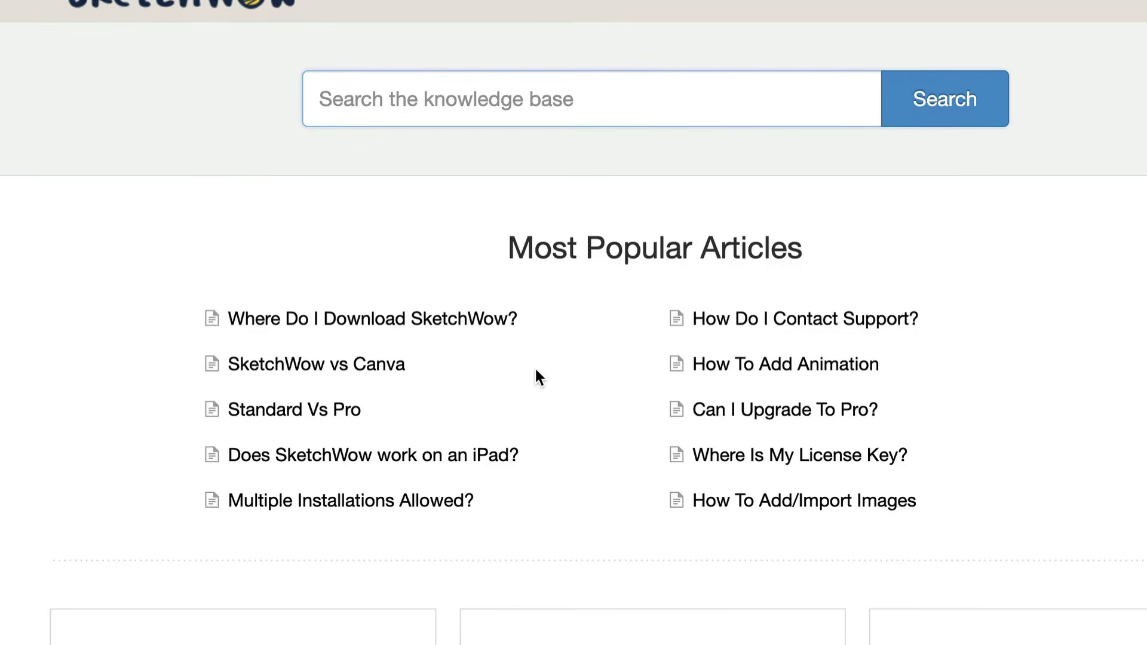
left_click(817, 409)
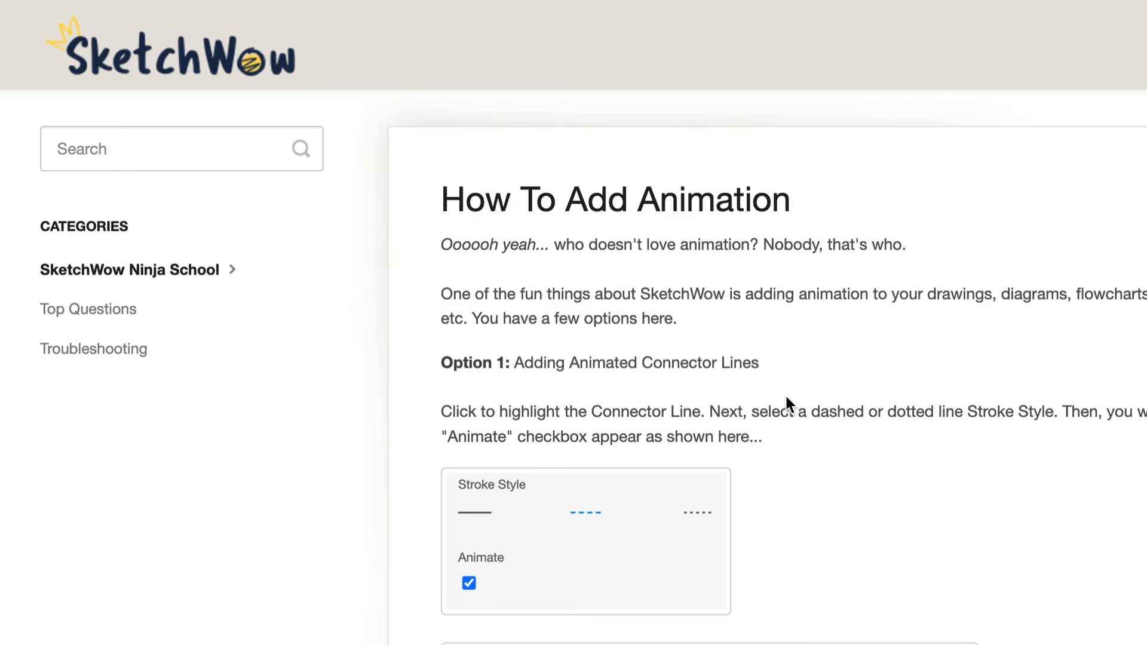
scroll(785, 393, "down", 5)
scroll(785, 393, "up", 5)
Step: Search the knowledge base for "how to export", look over the suggested articles and dismiss them
left_click(173, 154)
type("how to")
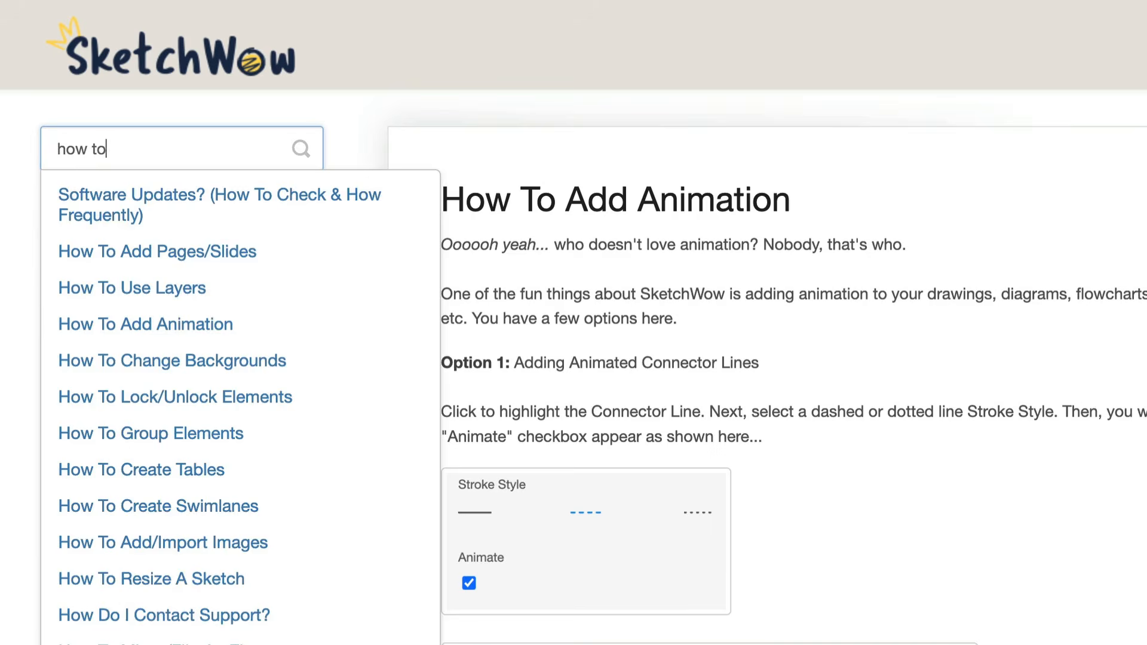
type(" export")
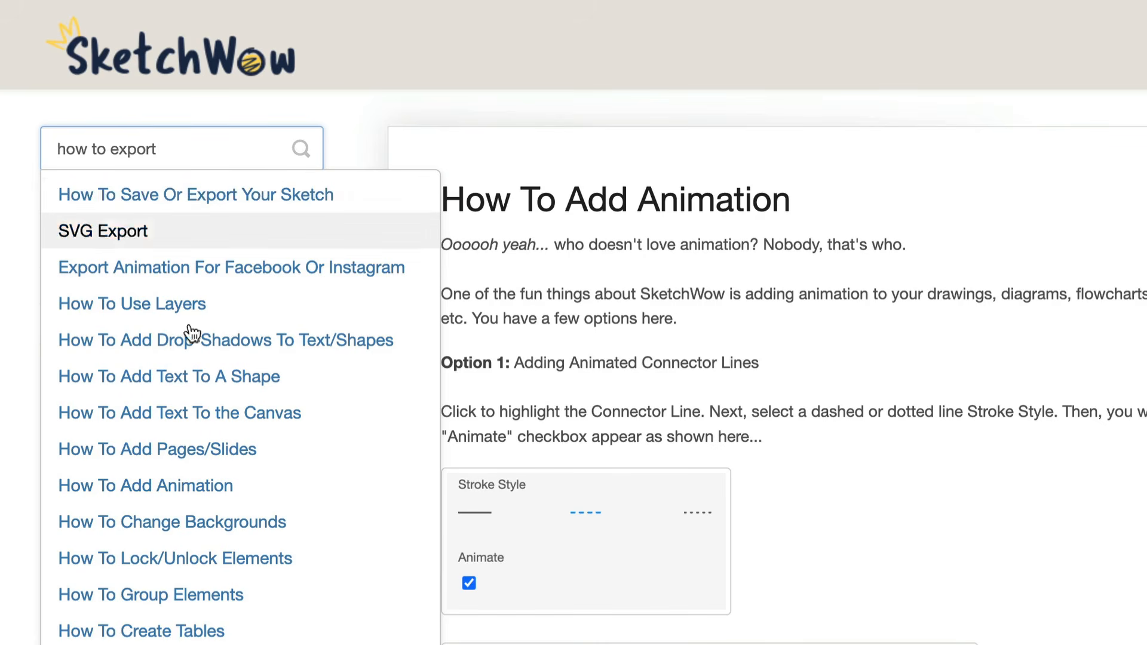
left_click(474, 281)
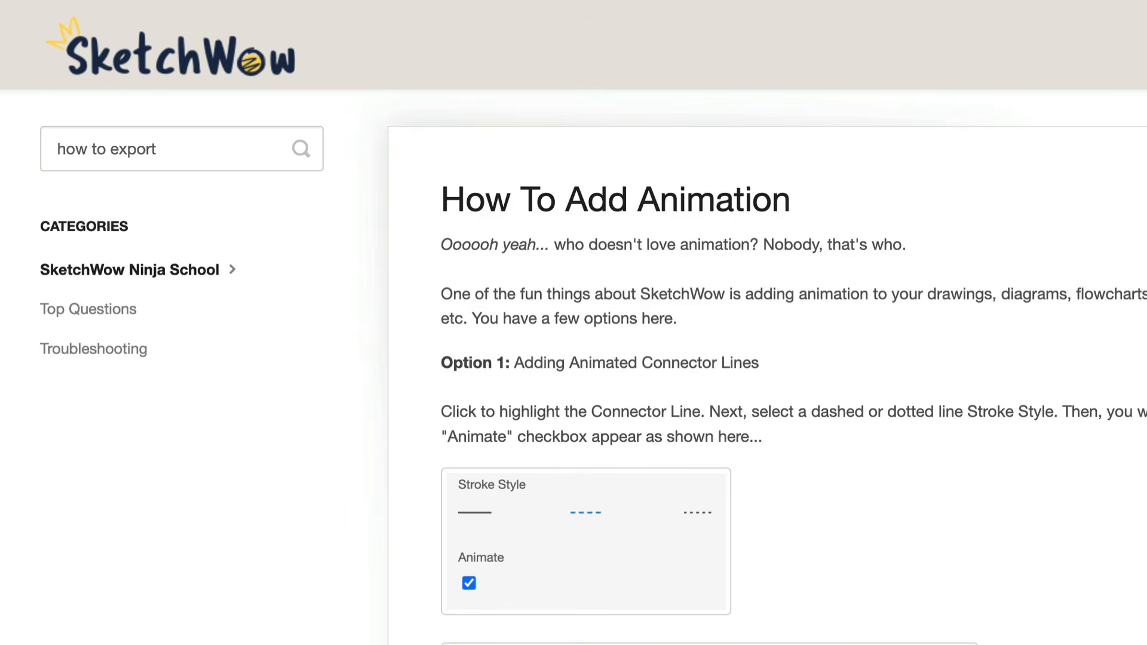
Step: Return to the knowledge base home page at help.sketchwow.com and open the Contact Us option
key("BackSpace")
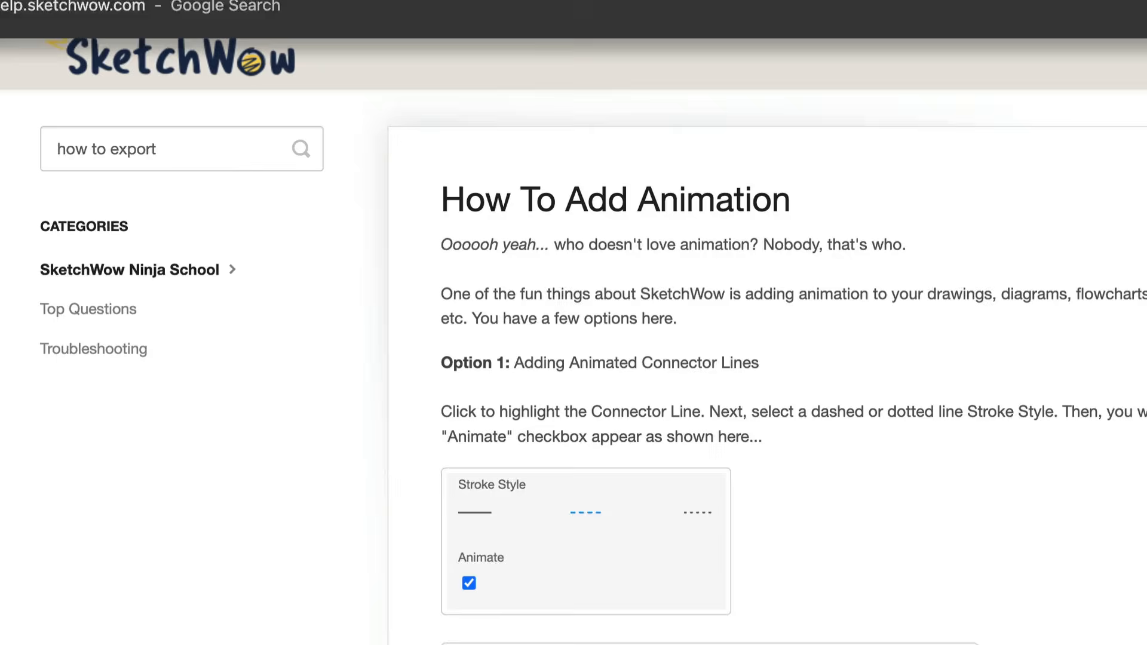
key("Return")
scroll(804, 365, "down", 5)
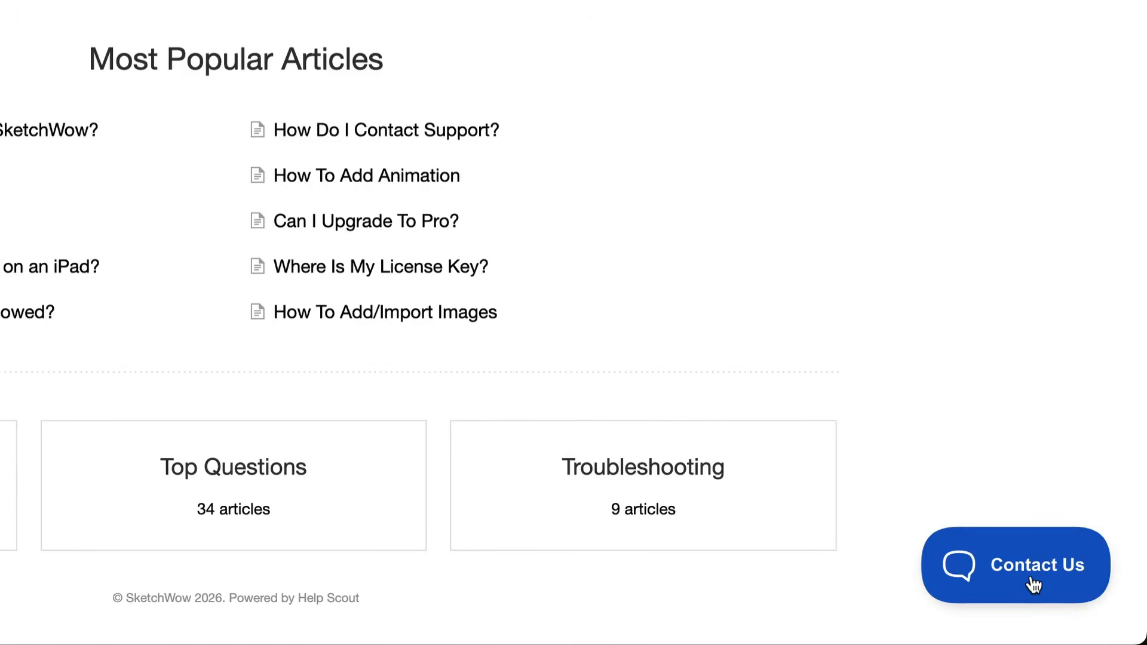
left_click(1034, 581)
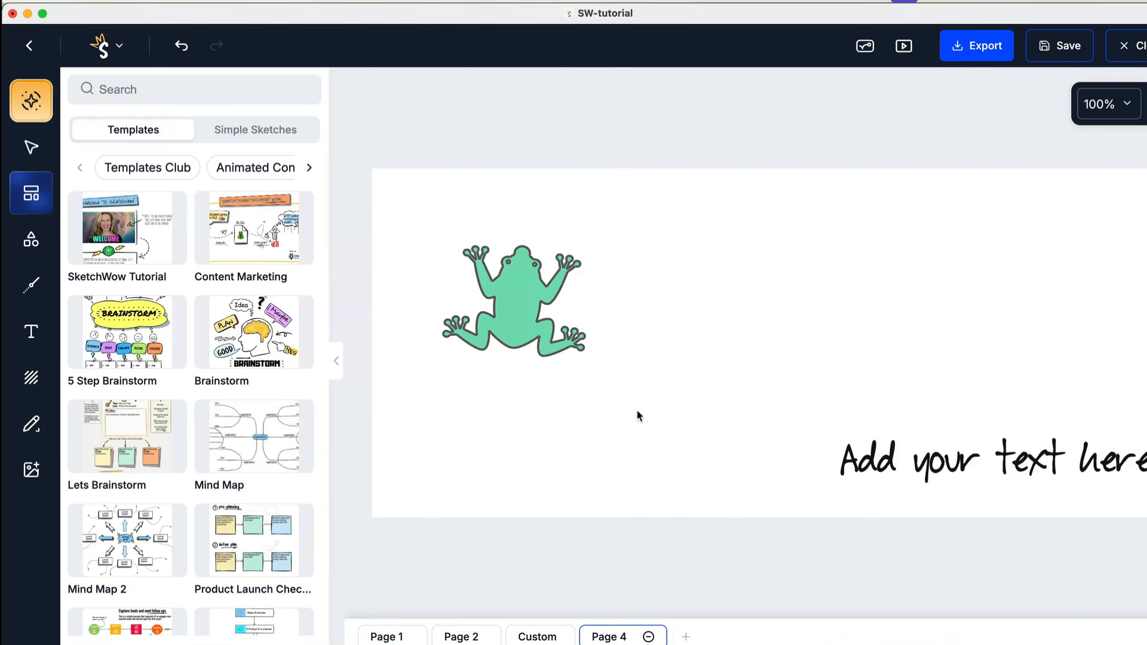
Step: Switch back to the SW-tutorial sketch in SketchWow and show Page 1
left_click(393, 638)
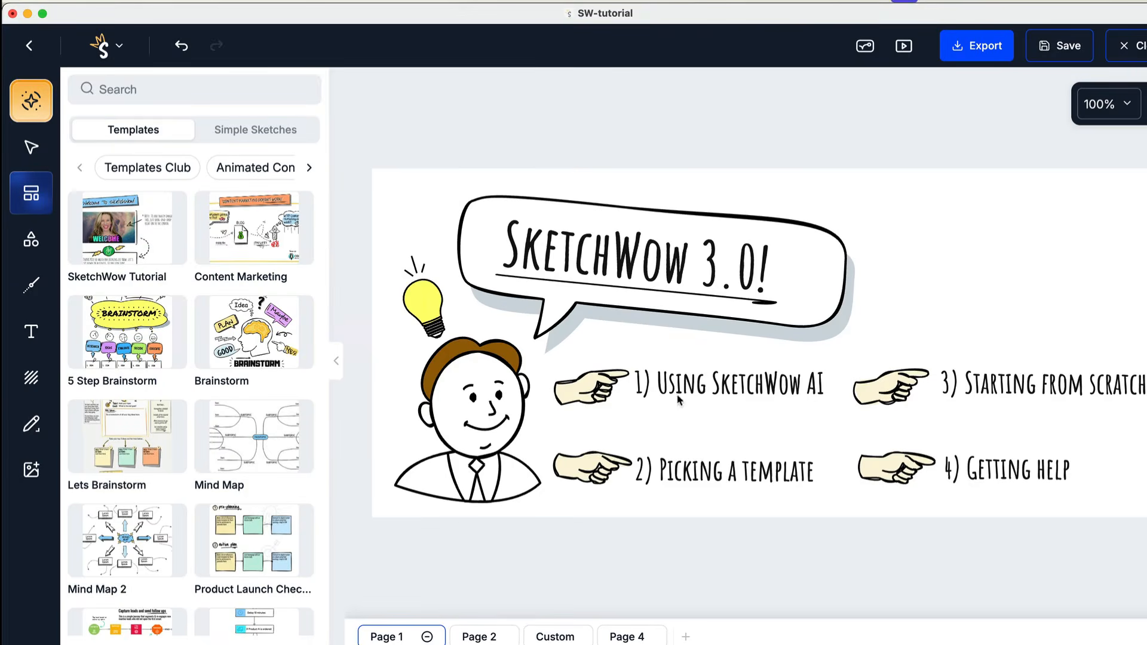